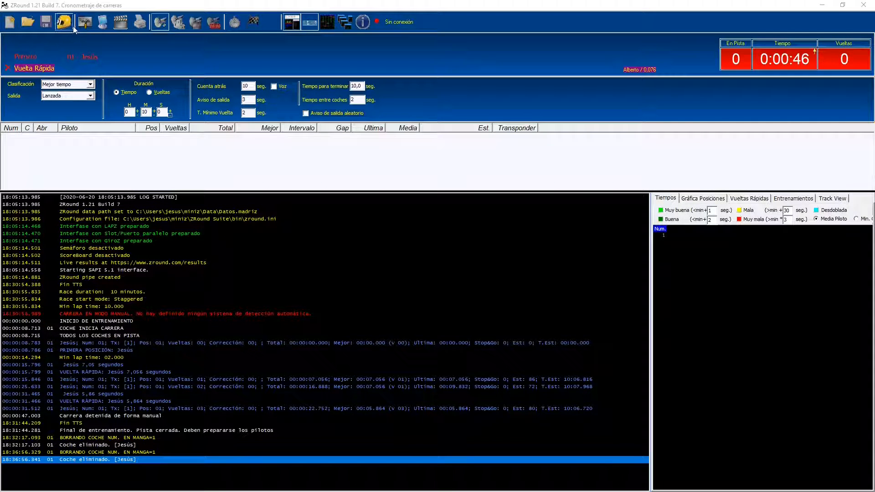
Step: Open the public monitor and arrange it as a smaller window beside the reduced main timing window
left_click(84, 23)
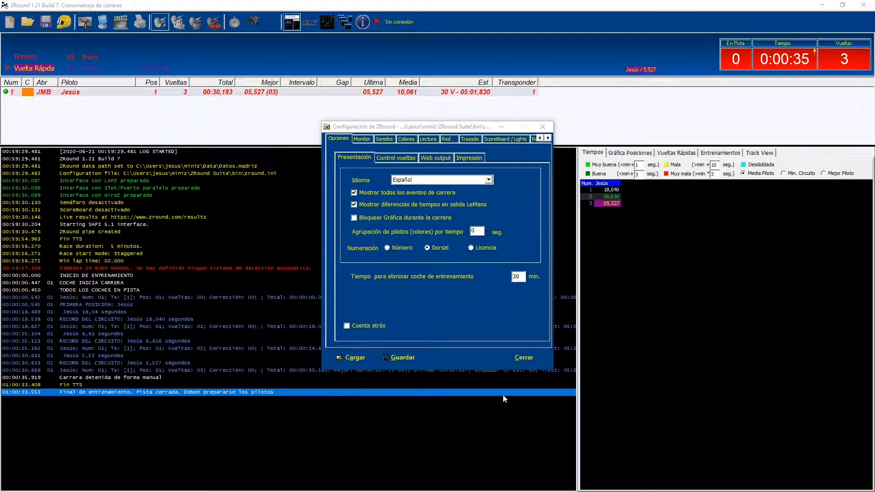
left_click(525, 358)
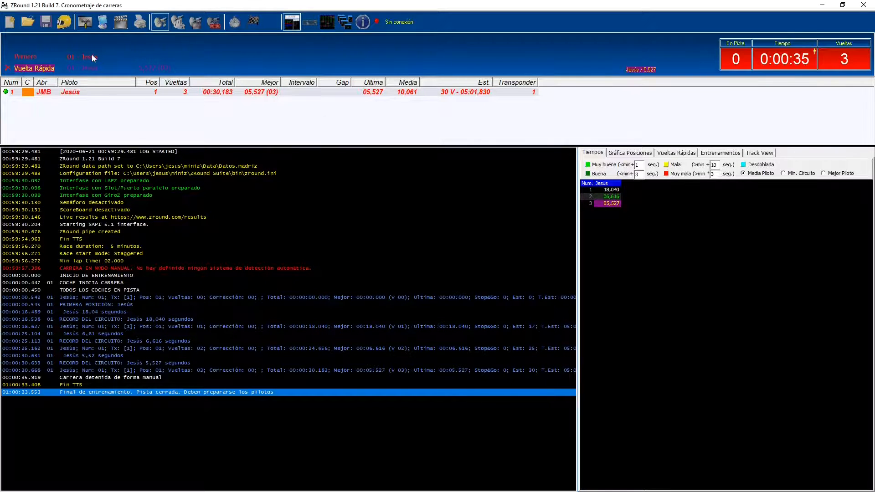
left_click(103, 22)
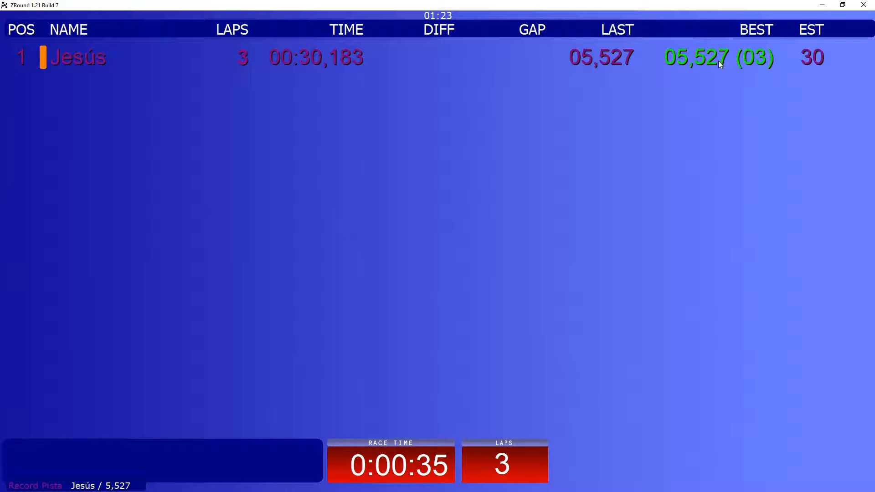
left_click(839, 6)
left_click_drag(159, 13, 546, 63)
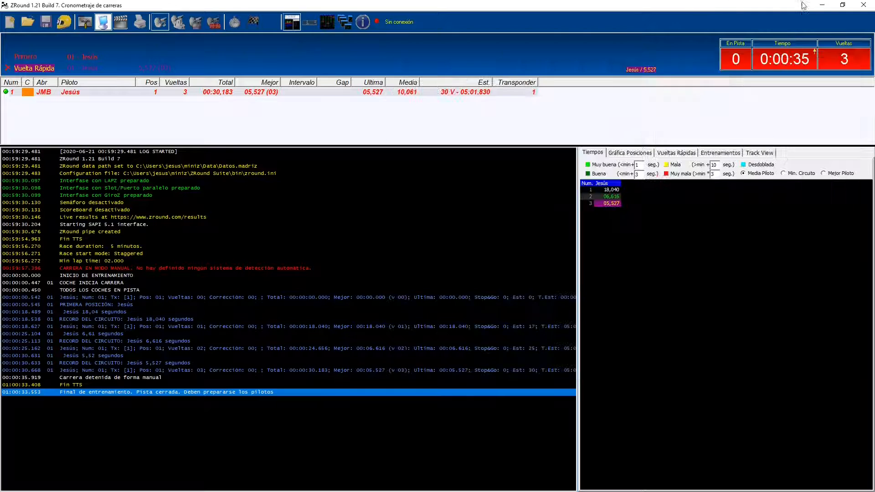
left_click(702, 4)
left_click(841, 4)
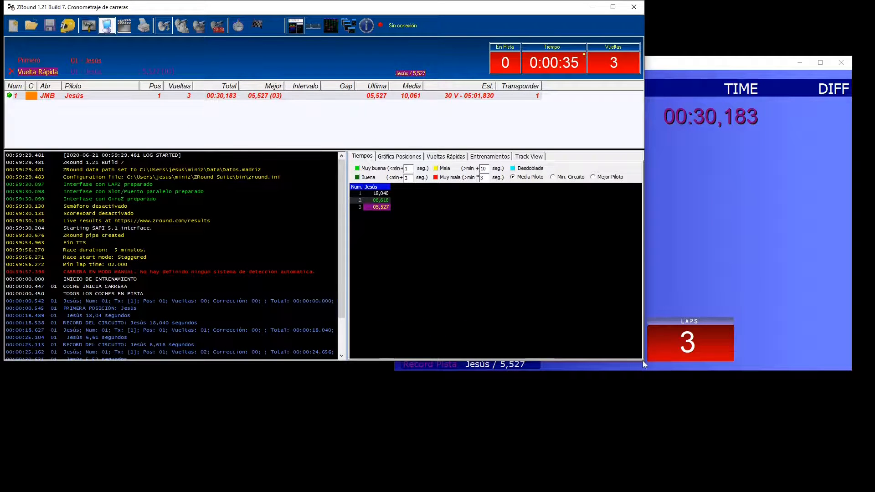
left_click_drag(643, 361, 398, 375)
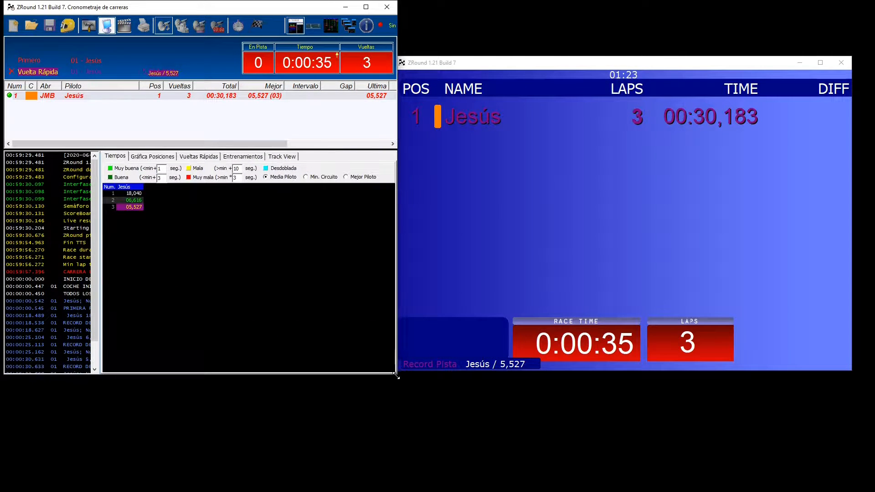
Step: Open the Monitor settings in the configuration, keeping the dialog clear of the public monitor window
left_click(89, 26)
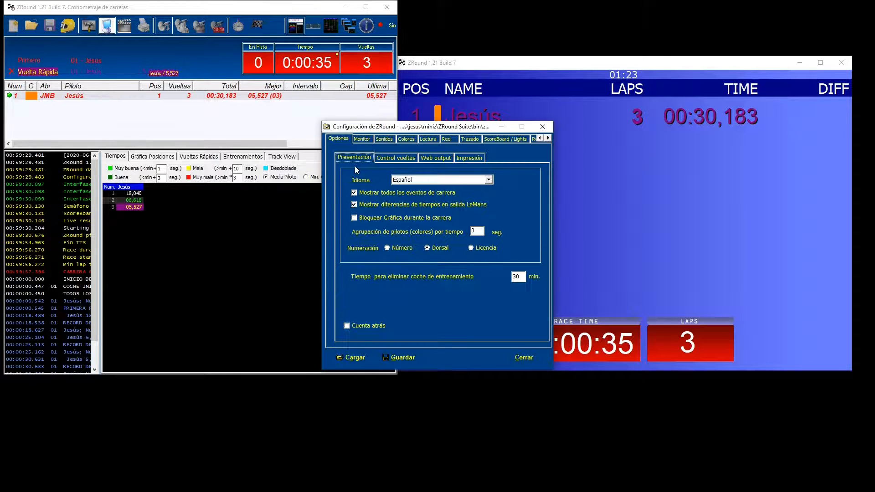
left_click_drag(394, 131, 200, 107)
left_click(175, 117)
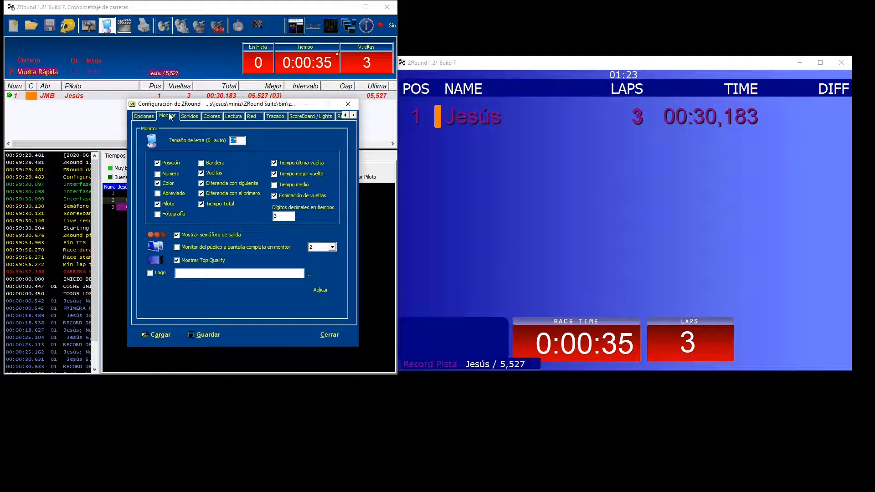
Step: Hide and restore the Posición and Vueltas columns of the public monitor, one at a time
left_click(157, 163)
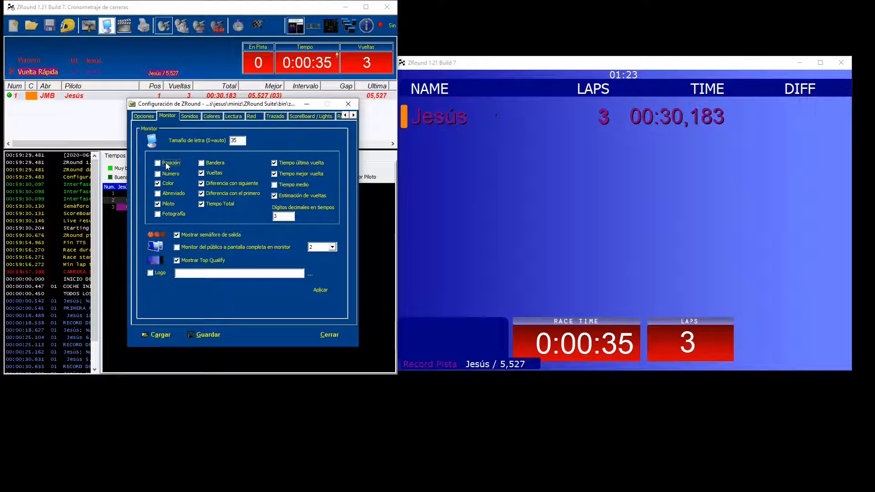
left_click(166, 164)
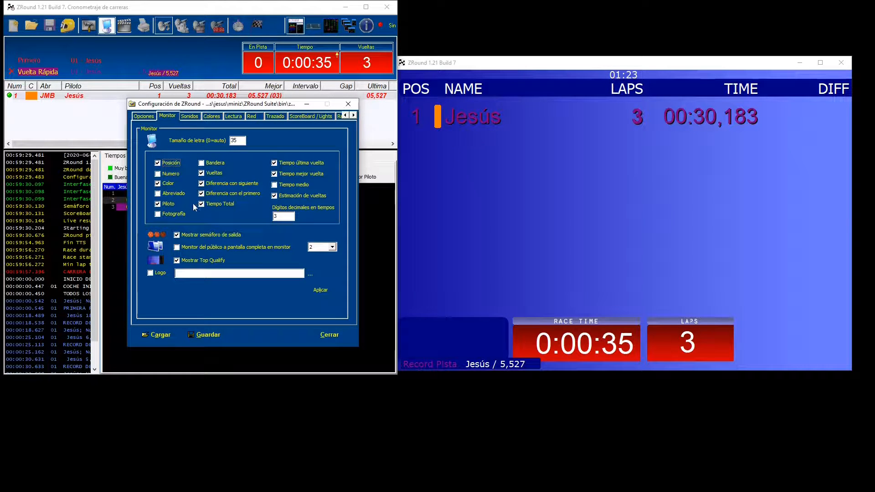
left_click(208, 174)
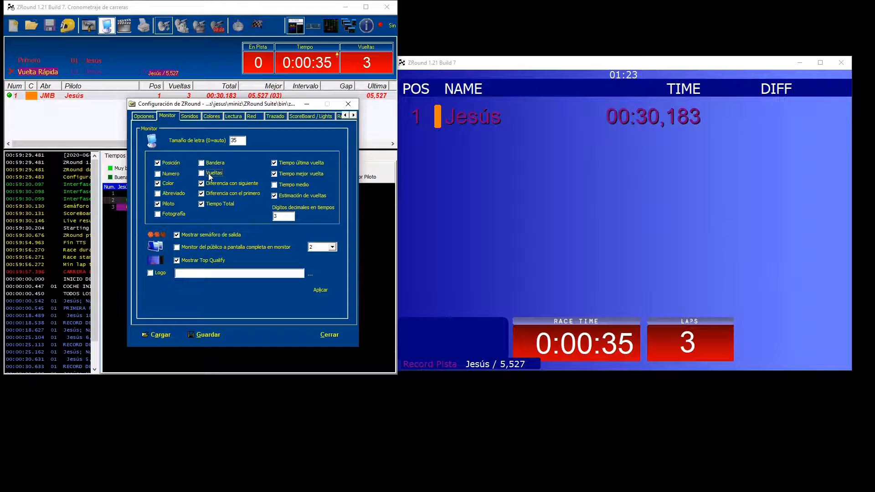
left_click(209, 174)
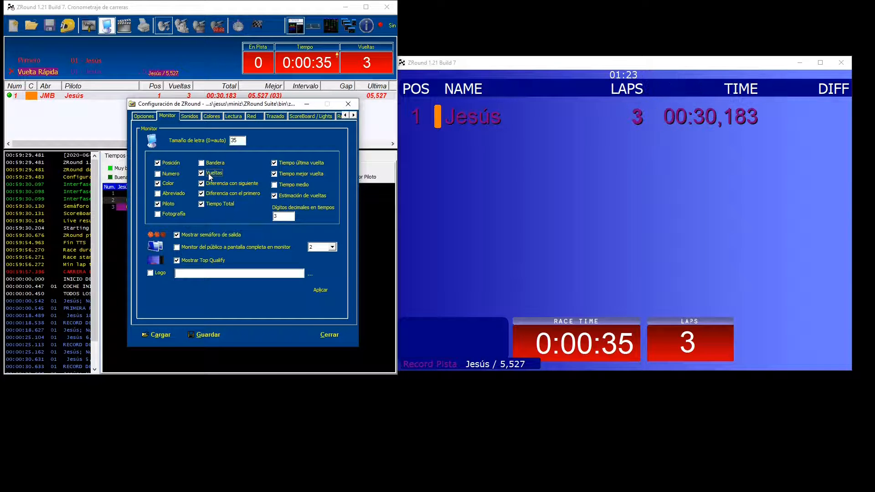
Step: Set the public monitor's font size to 10 and apply it
double_click(235, 140)
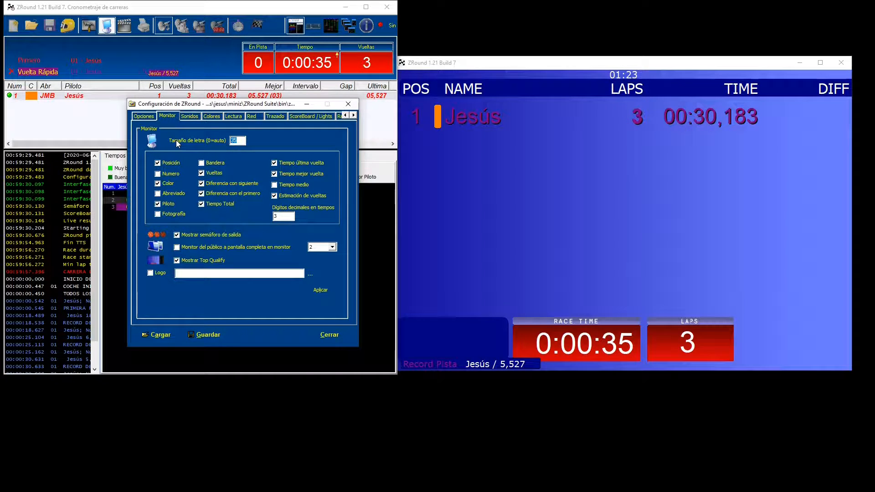
type("10")
left_click(324, 291)
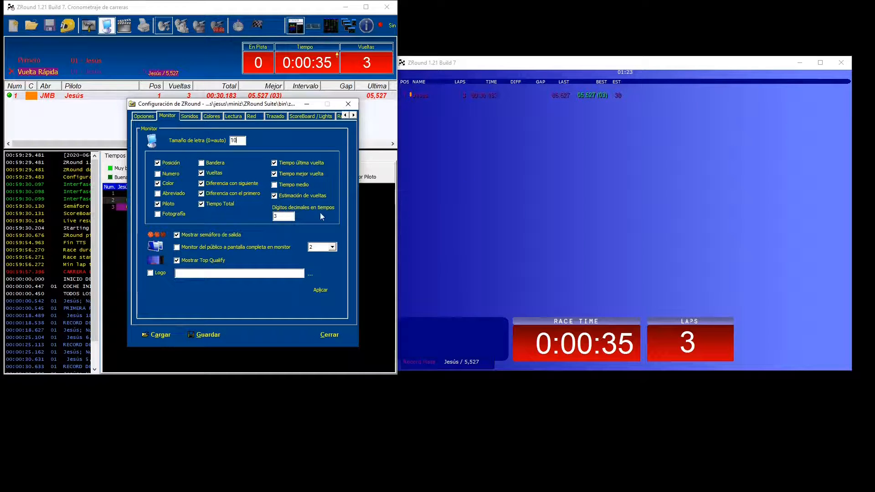
Step: Apply 1 decimal digit to the public monitor's times, and then set the value back to 3
left_click_drag(286, 216, 247, 223)
type("1")
left_click(321, 291)
left_click_drag(279, 217, 224, 217)
type("3")
Step: Check the display choices for the full-screen public monitor and close the configuration
left_click(331, 248)
left_click(328, 248)
left_click(322, 335)
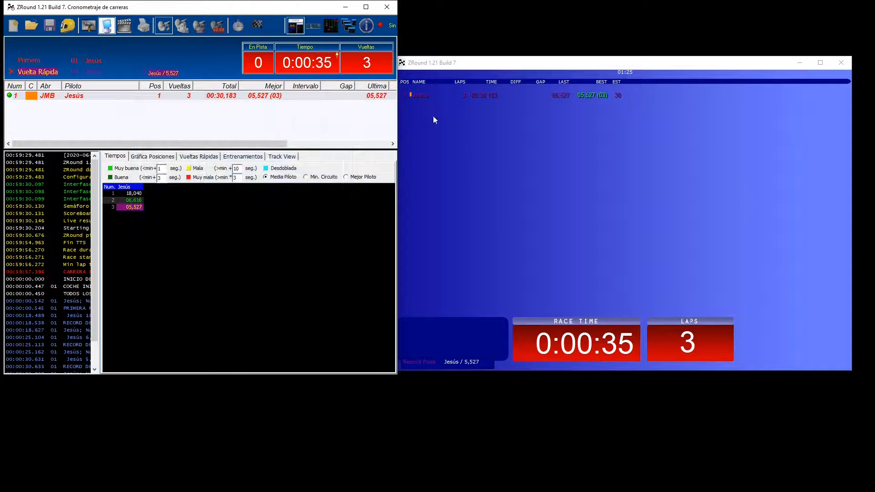
Step: Move the public monitor window to the adjacent display and back, and review the Monitor settings once more
left_click_drag(456, 63, 0, 72)
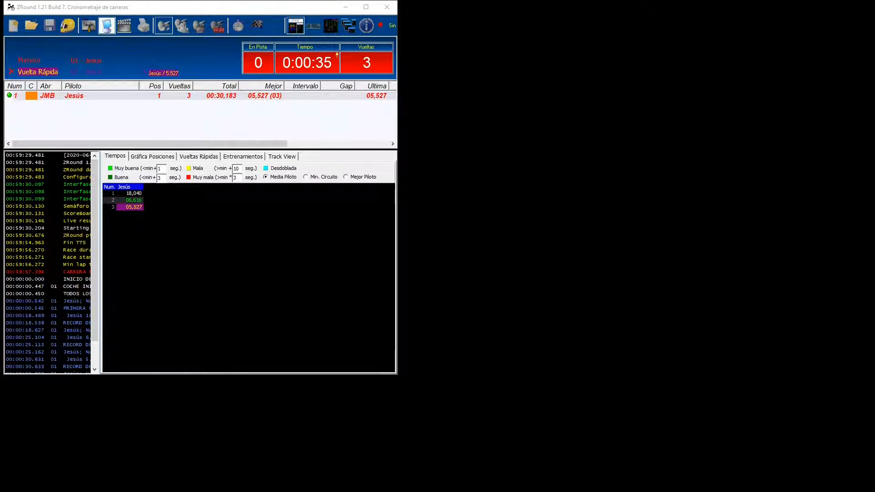
left_click_drag(0, 84, 331, 88)
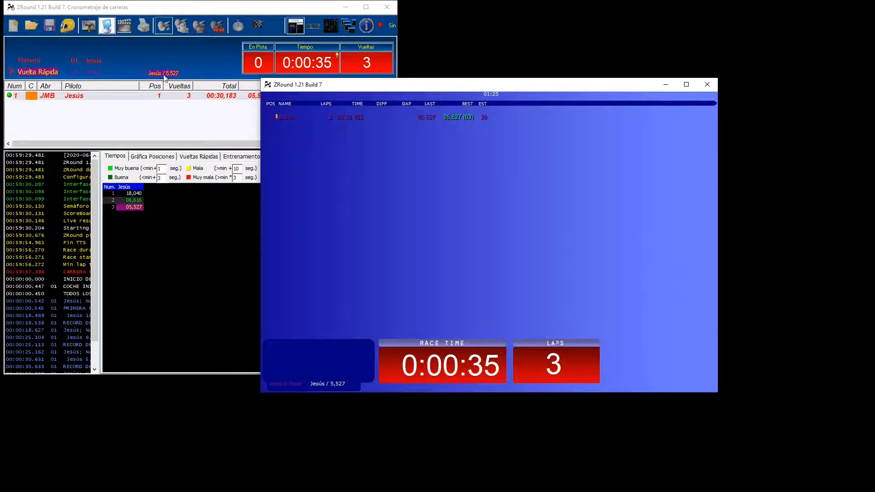
left_click(85, 28)
left_click(162, 117)
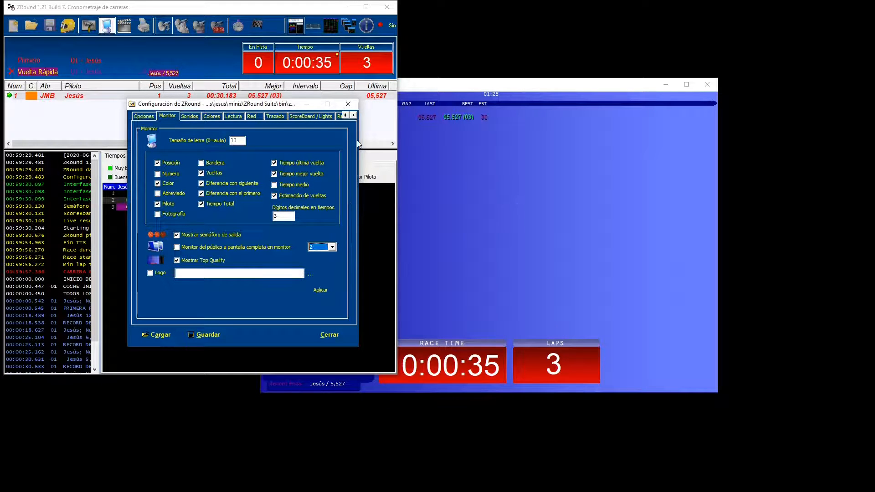
left_click(347, 105)
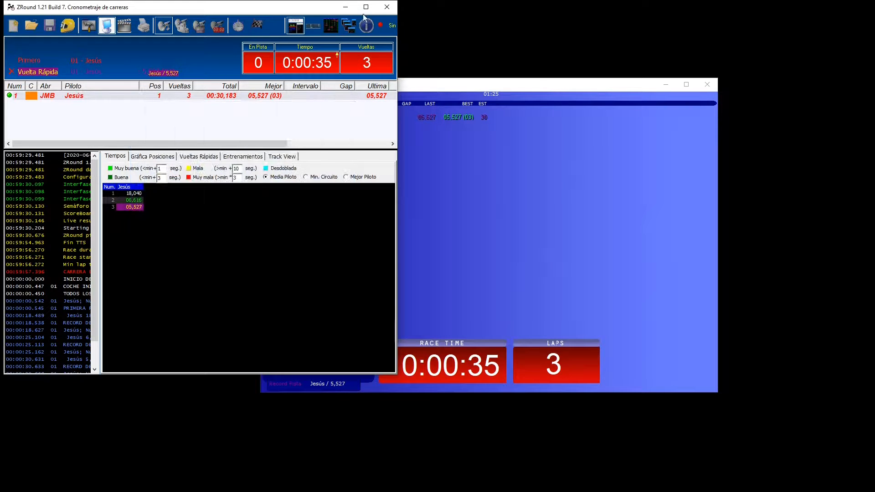
Step: Maximize the main window and switch the public monitor to full screen without its title bar
left_click(366, 8)
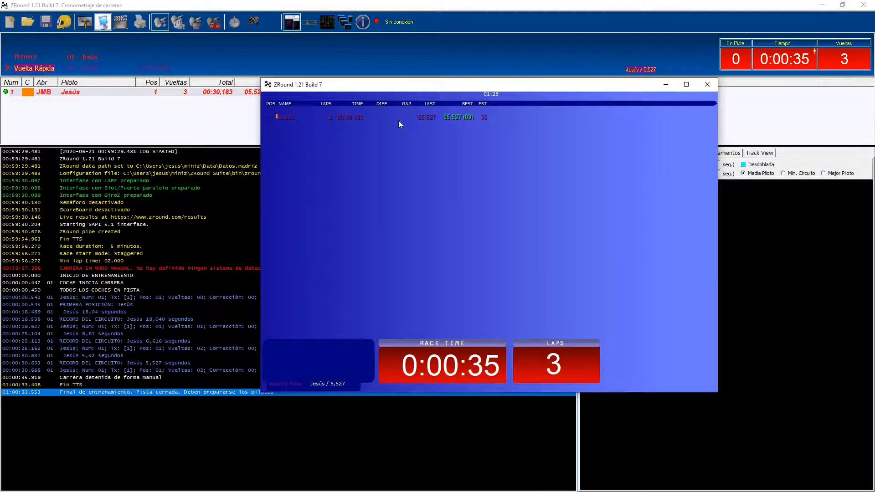
double_click(460, 83)
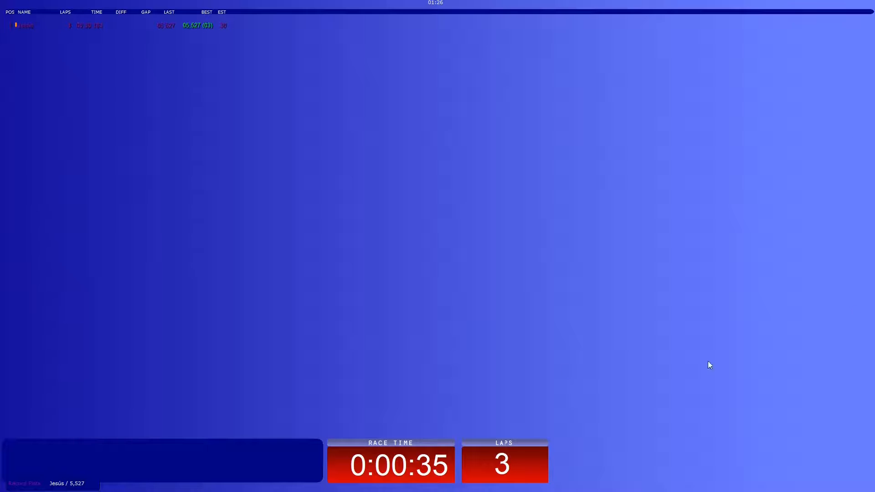
double_click(337, 469)
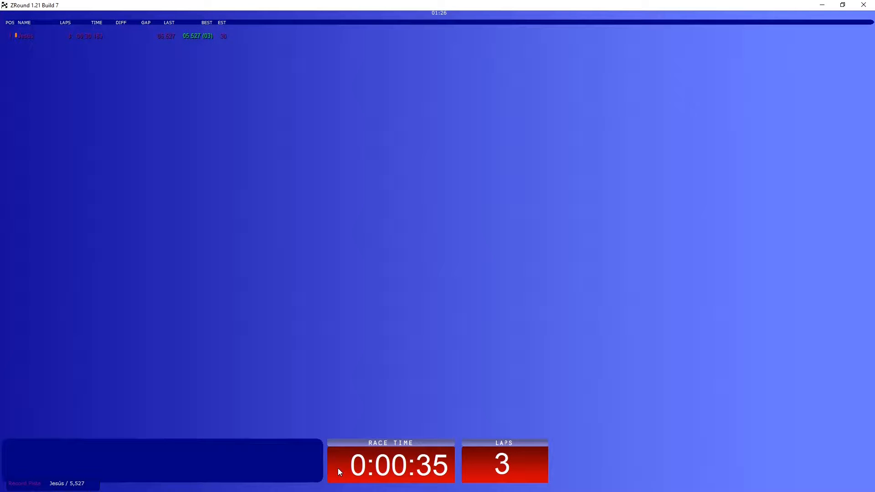
left_click_drag(303, 9, 327, 45)
double_click(326, 45)
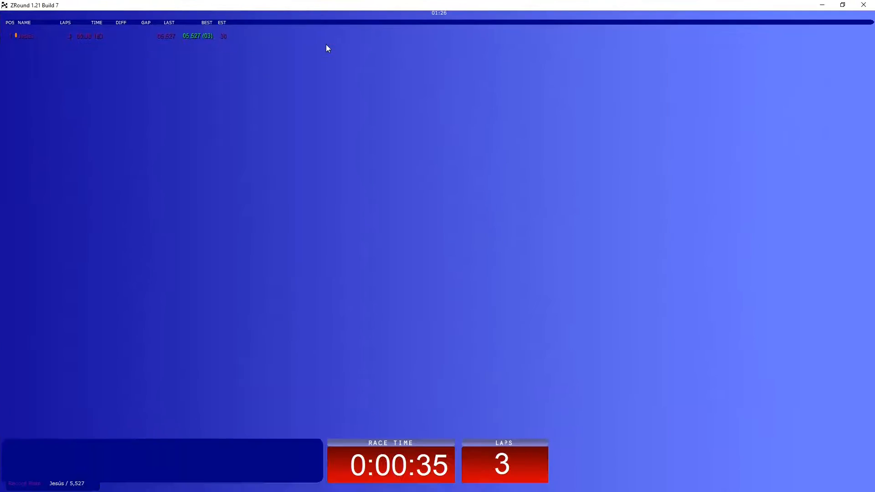
double_click(335, 466)
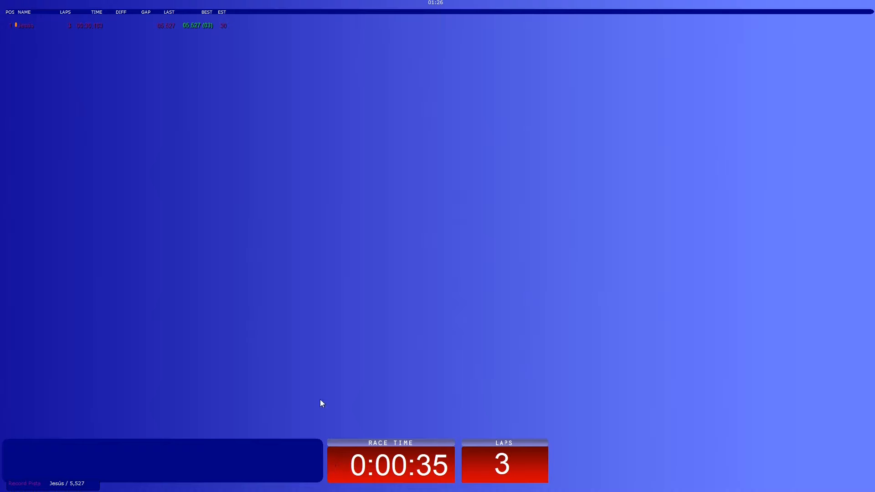
Step: Add the Número column to the information shown on the public monitor
right_click(195, 291)
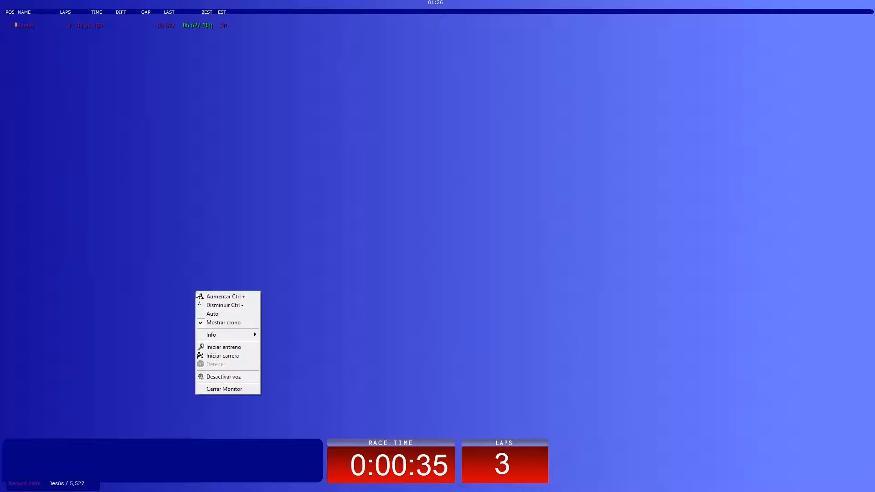
mouse_move(219, 339)
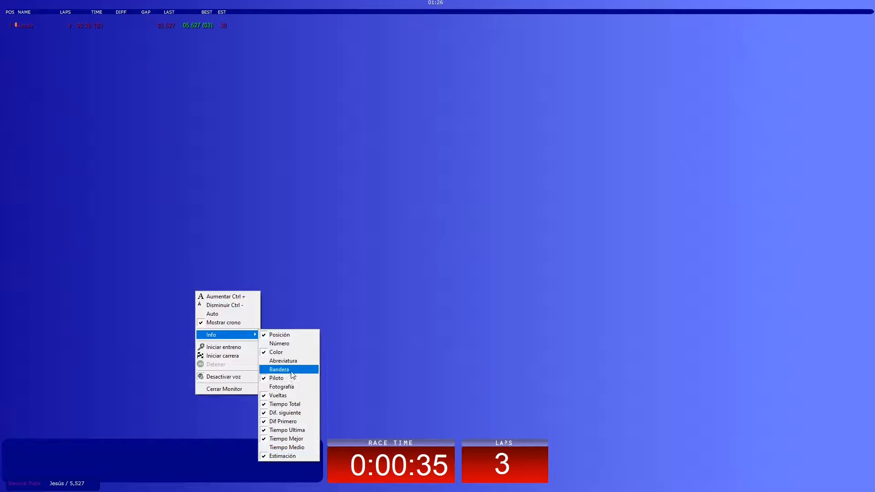
left_click(280, 344)
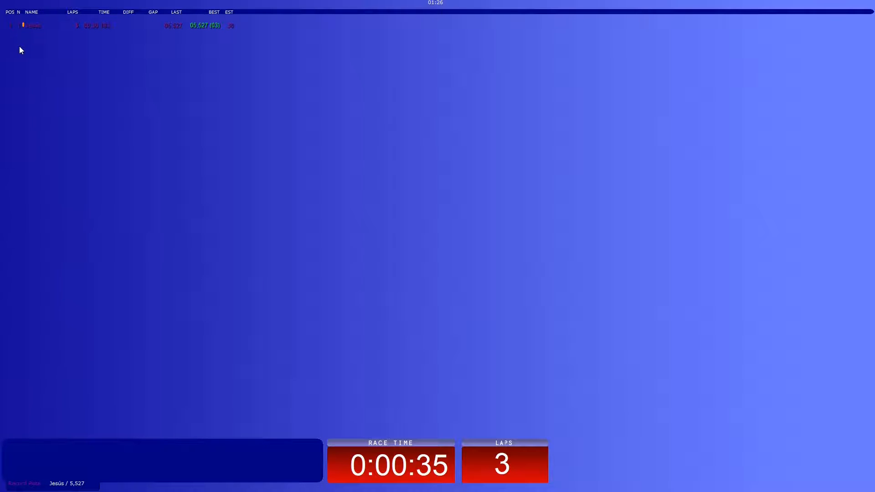
Step: Enlarge the public monitor's text, reduce it by several steps and enlarge it slightly again
right_click(42, 33)
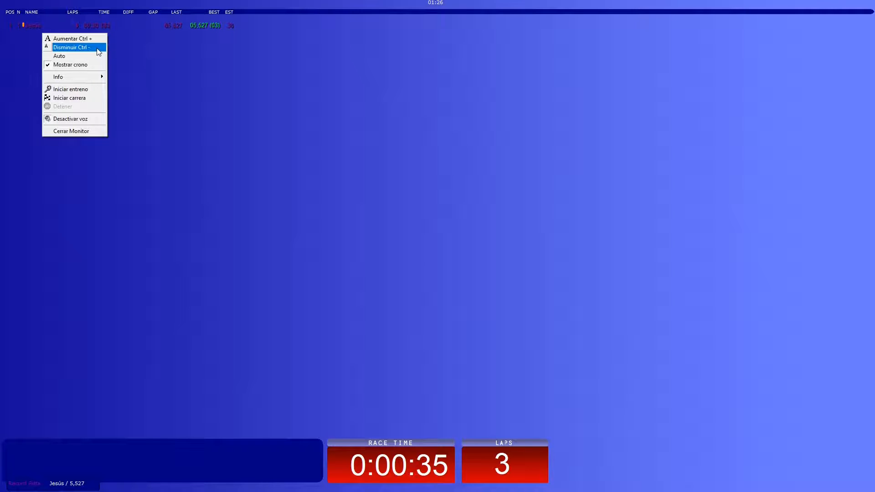
left_click(131, 58)
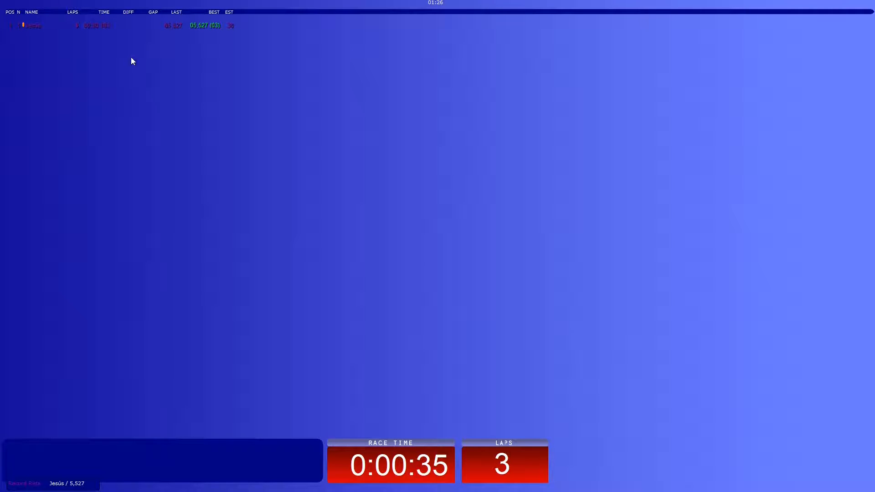
key("ctrl+plus")
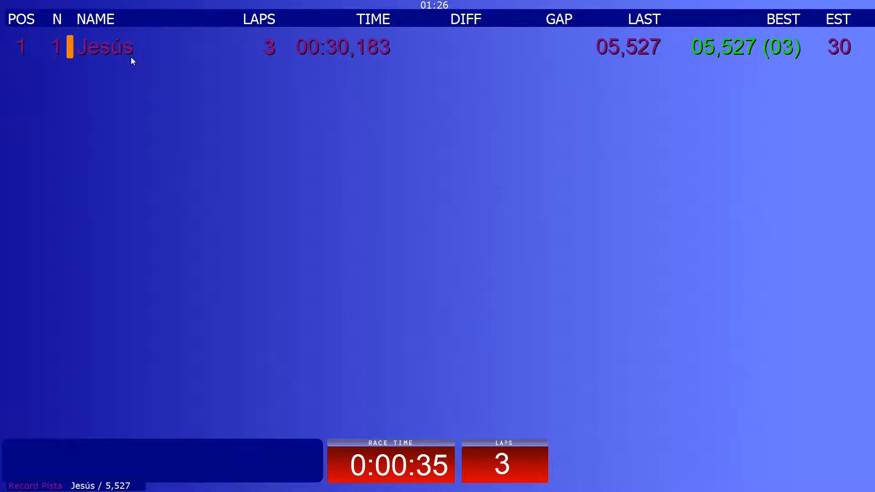
key("minus")
key("minus")
key("minus")
key("minus")
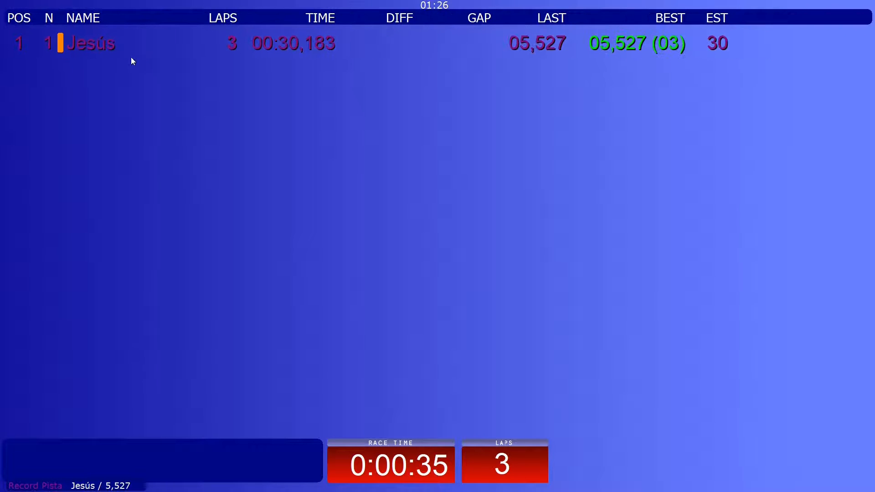
key("plus")
key("plus")
key("plus")
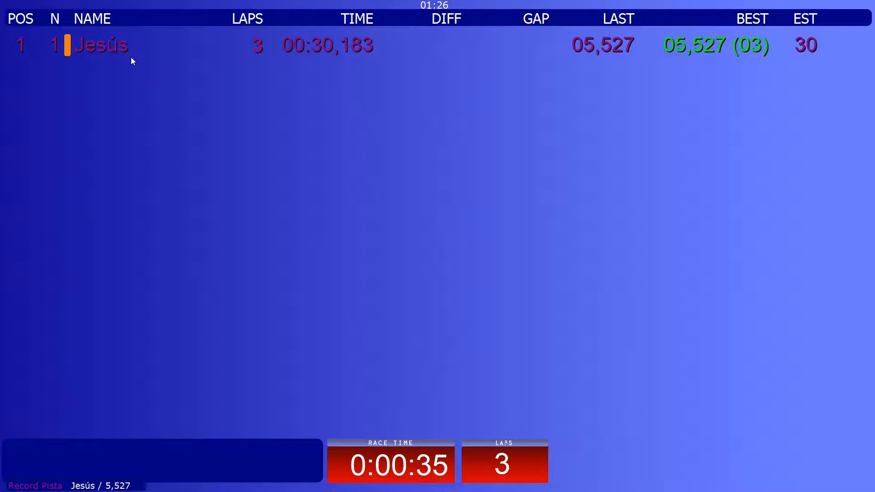
Step: Set the public monitor's text size to Auto
right_click(130, 110)
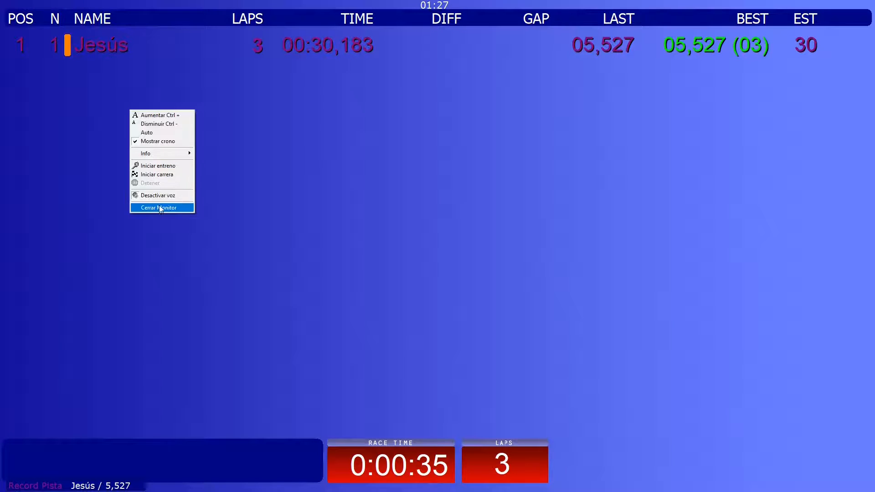
left_click(372, 190)
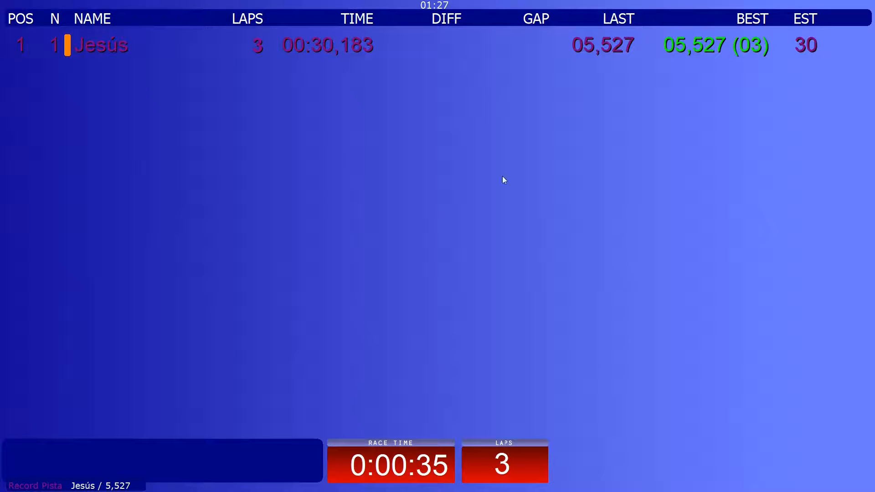
right_click(271, 172)
left_click(296, 196)
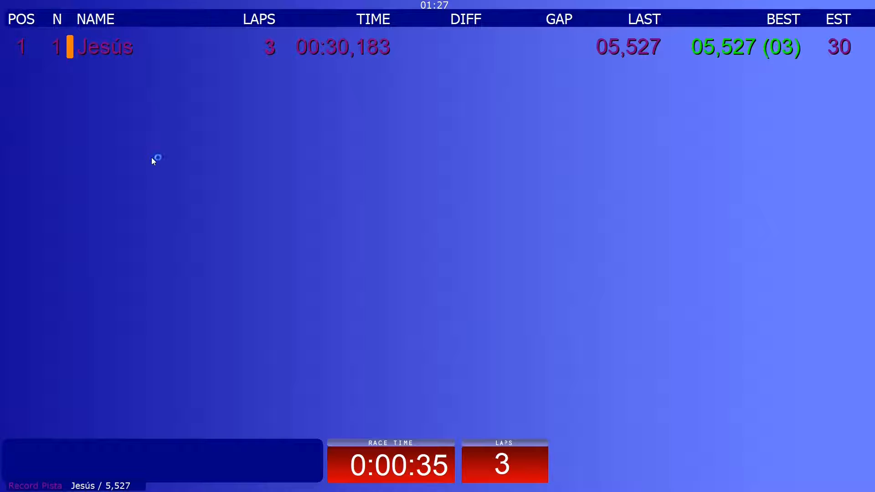
Step: Toggle the public monitor's window display and return its text to the Auto size
right_click(155, 157)
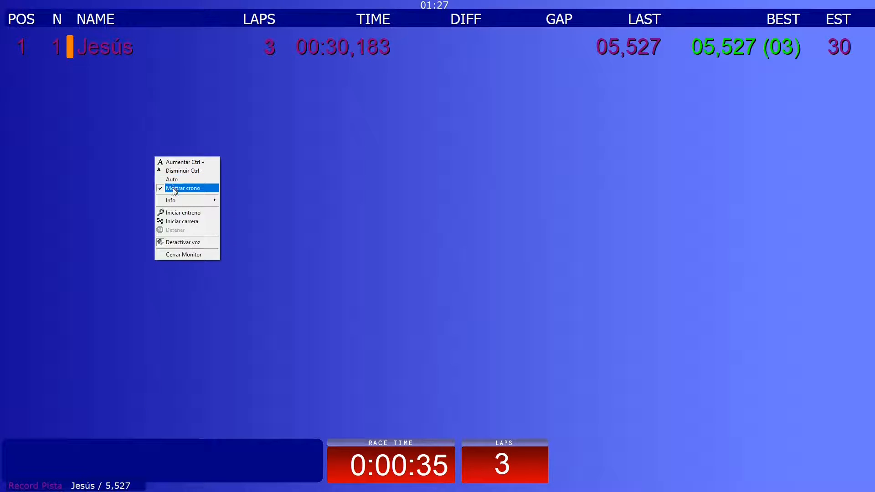
left_click(203, 147)
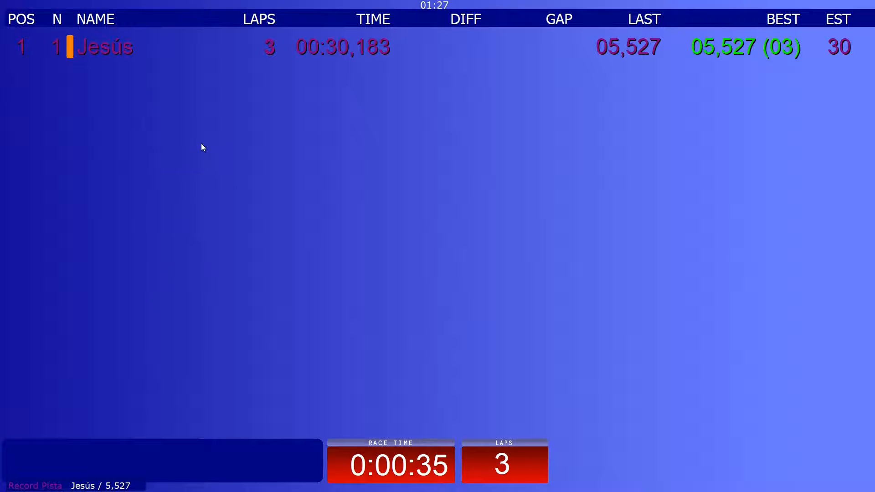
double_click(166, 90)
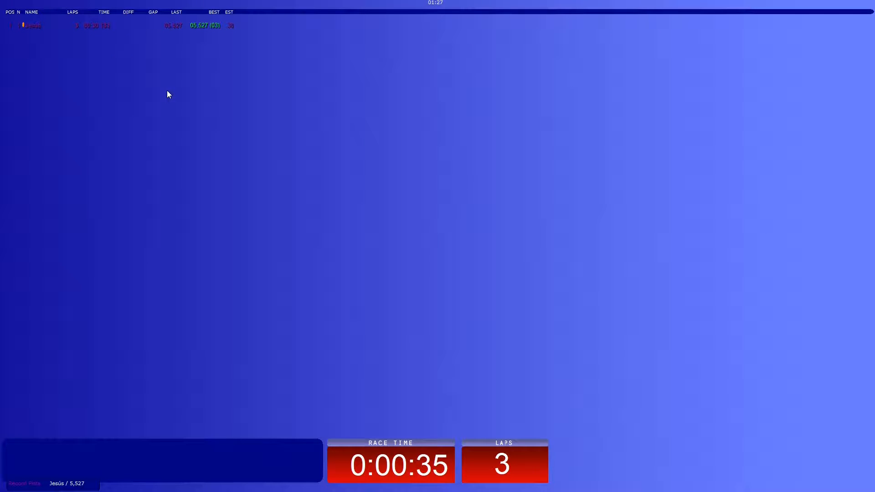
right_click(167, 91)
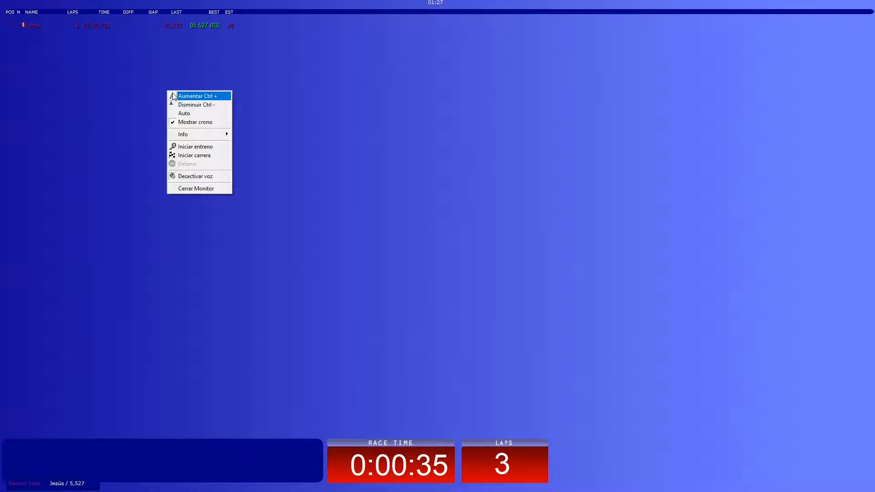
left_click(185, 115)
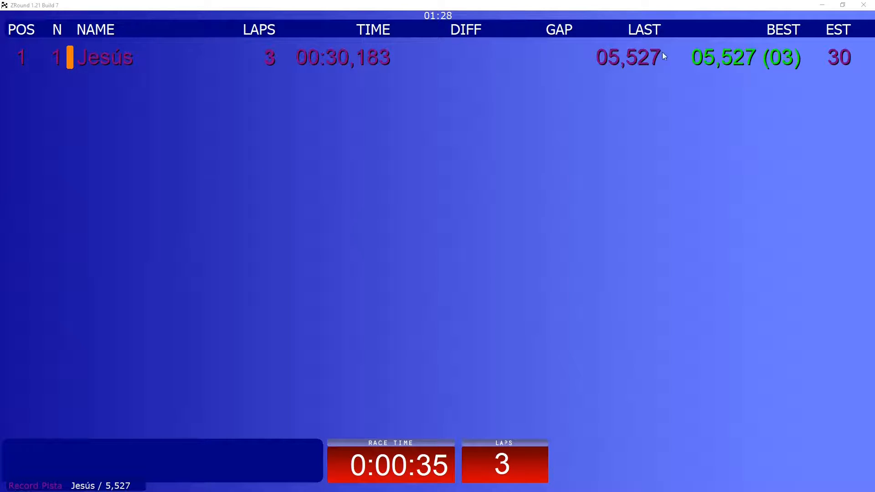
Step: Close the public monitor and enable its logo in the monitor configuration, choosing the image LogoZRound_lt.bmp
left_click(863, 4)
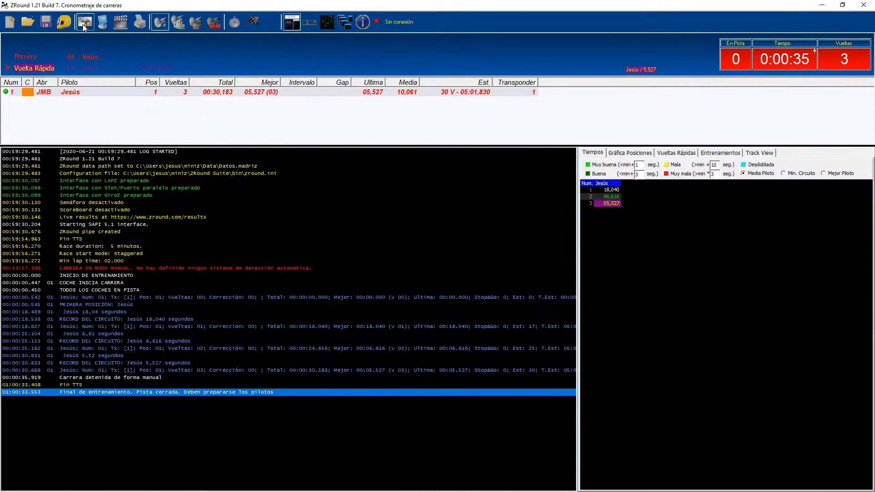
left_click(96, 23)
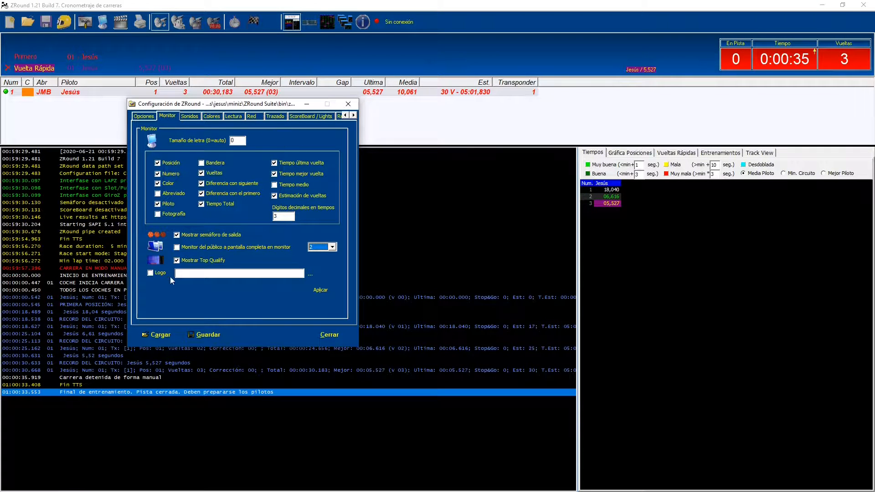
left_click(151, 273)
left_click(308, 275)
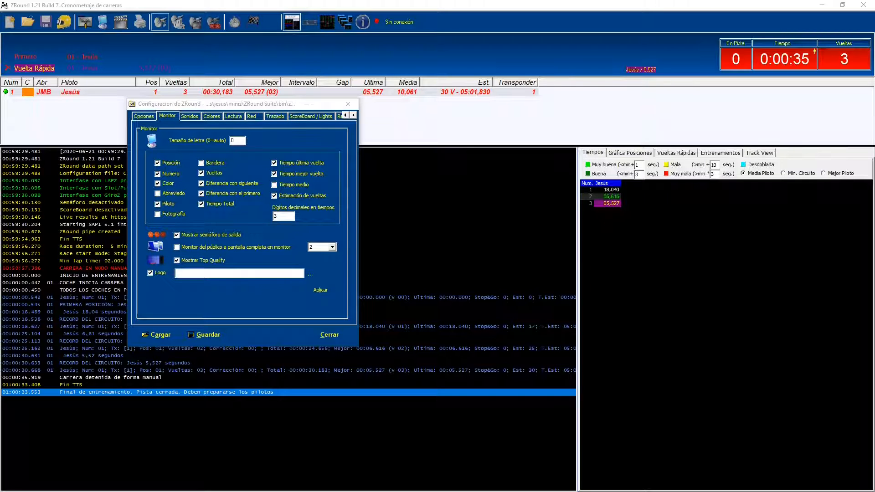
key("Return")
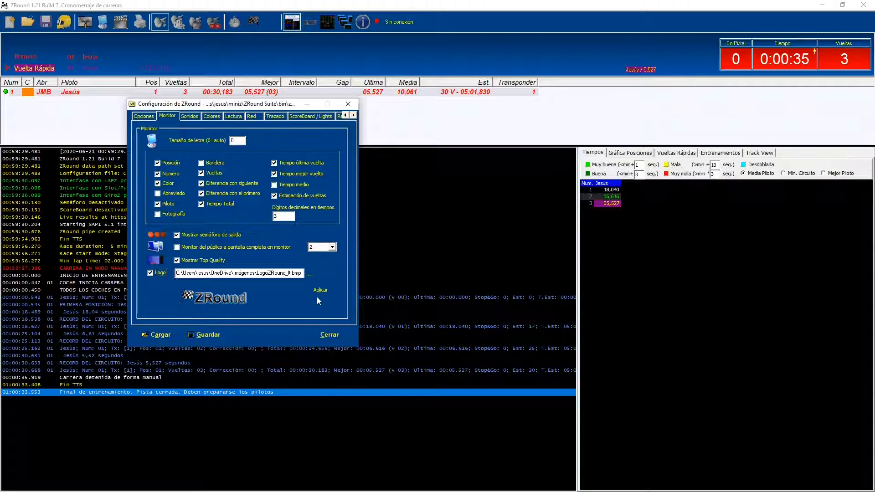
Step: Close the configuration and open the public monitor briefly to check the logo
left_click(326, 335)
left_click(103, 22)
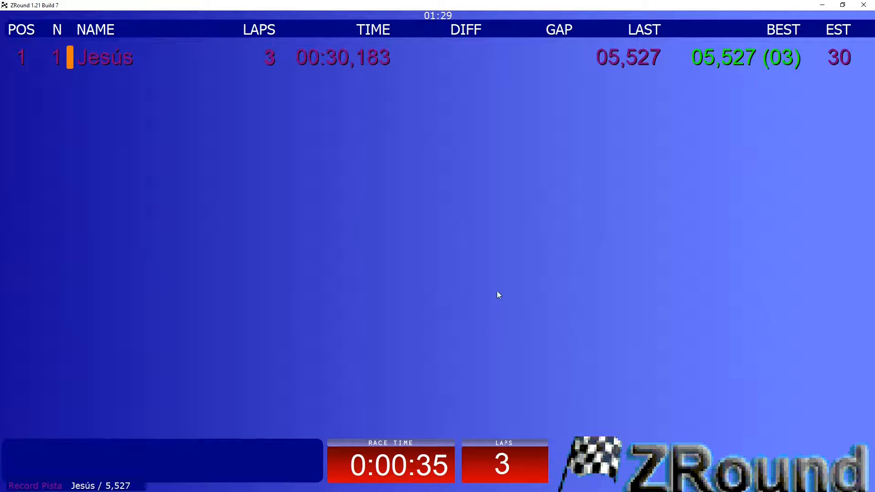
left_click(864, 5)
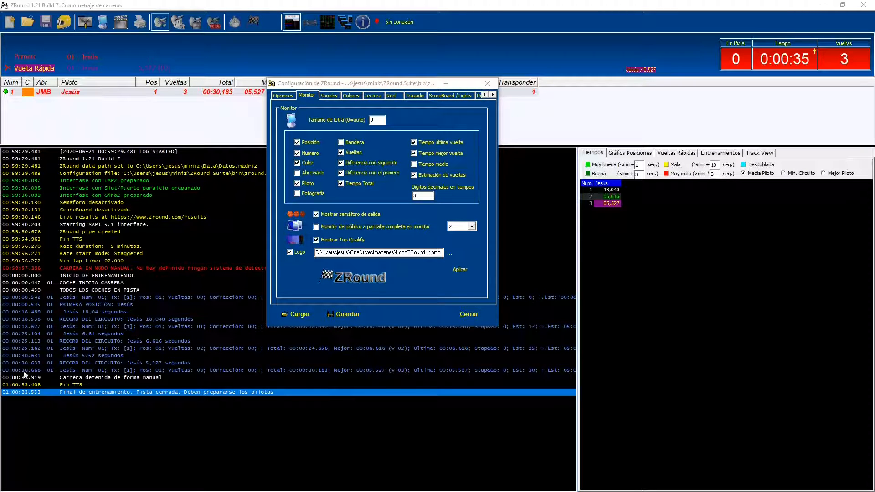
Step: Open the first group of sound settings and browse to the miniz folder for the Semáforo sound file
left_click(329, 97)
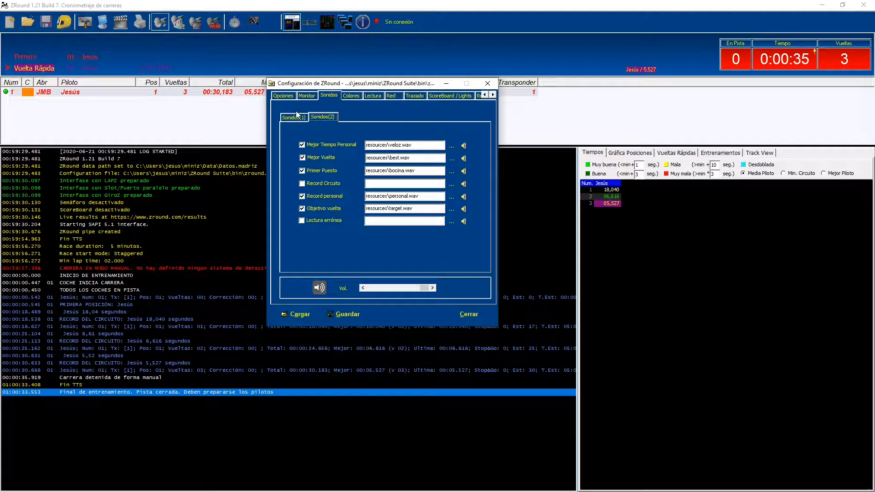
left_click(291, 117)
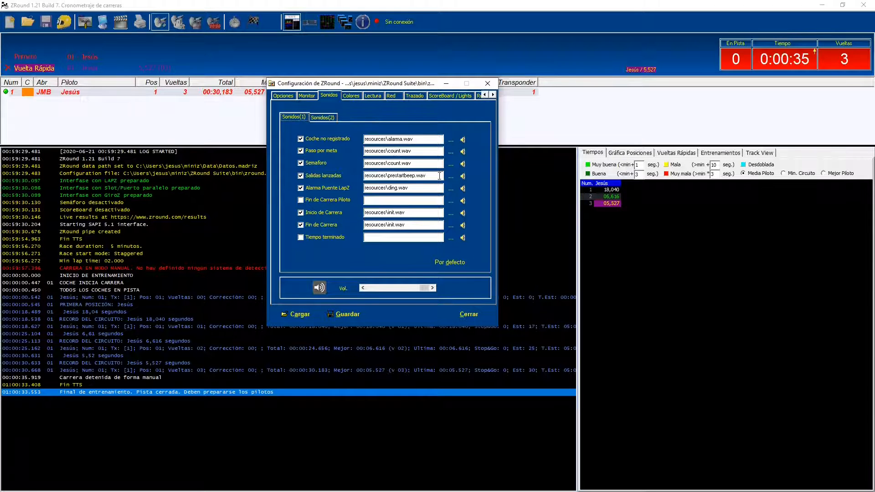
left_click(452, 167)
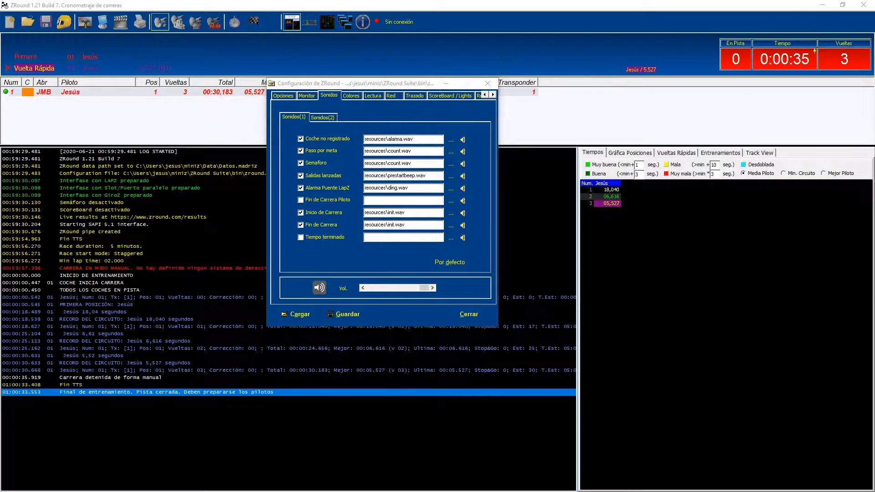
left_click_drag(134, 154, 172, 154)
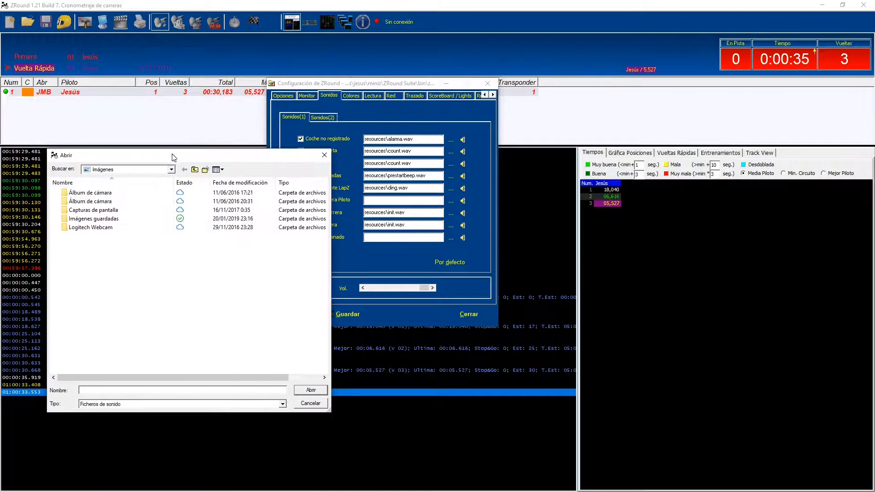
left_click(124, 170)
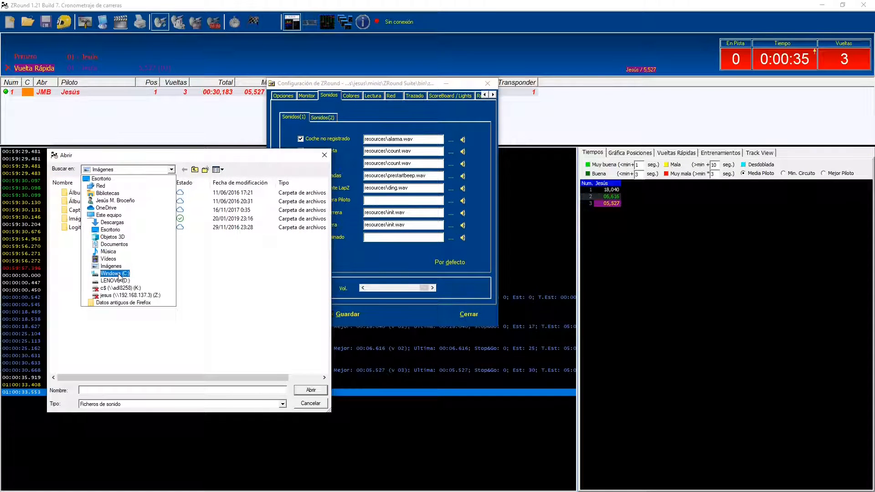
left_click(116, 200)
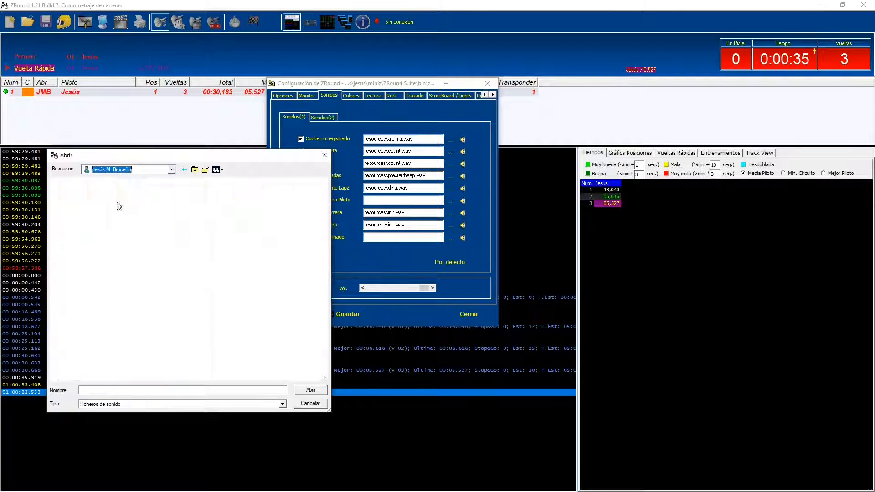
scroll(160, 310, "down", 5)
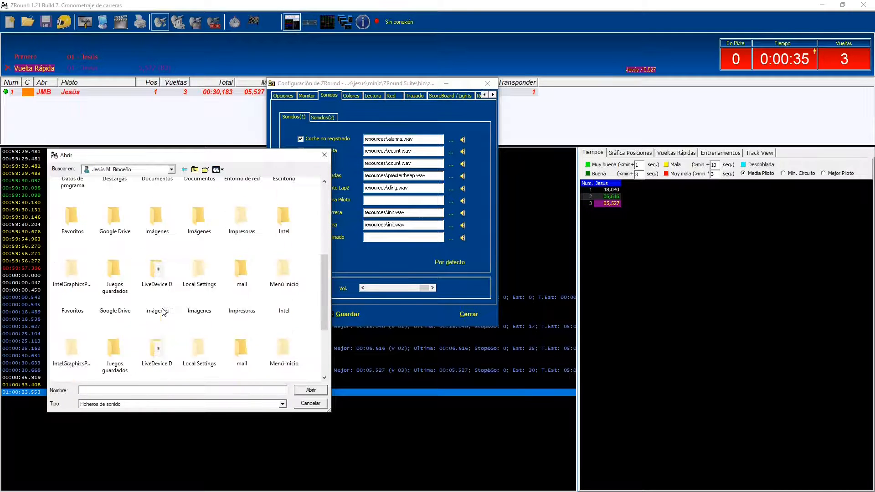
scroll(163, 313, "down", 2)
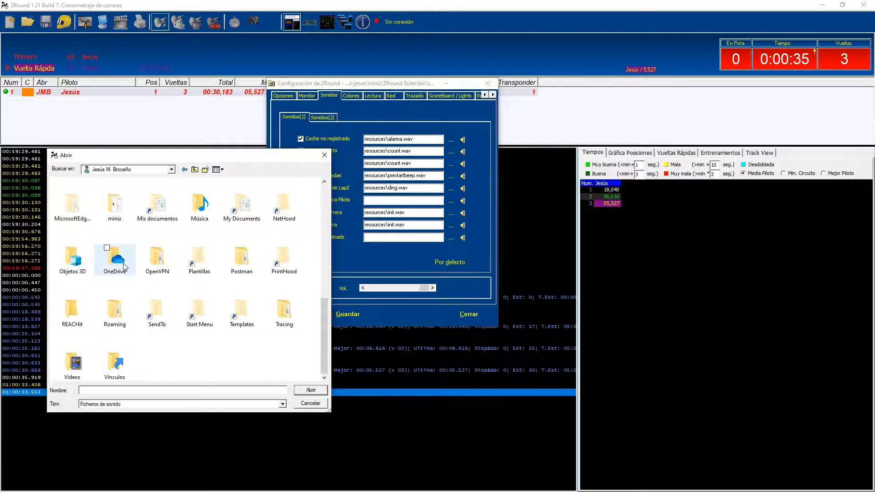
scroll(181, 273, "up", 7)
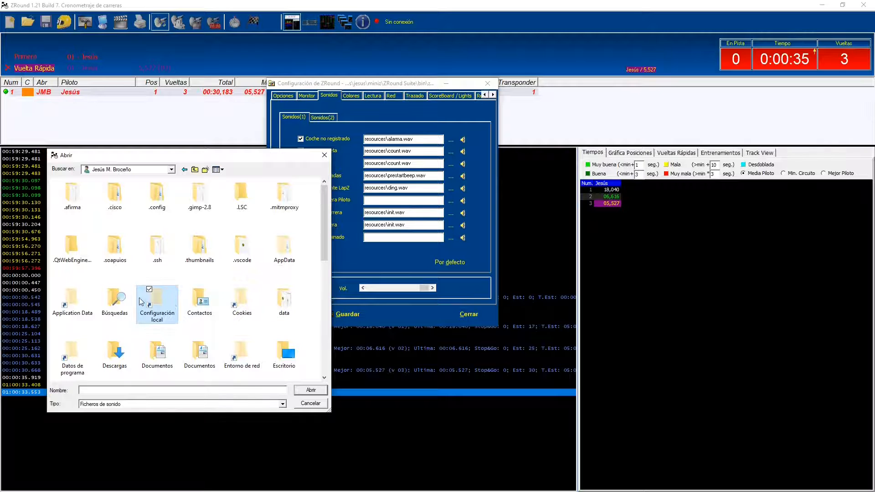
scroll(157, 269, "down", 2)
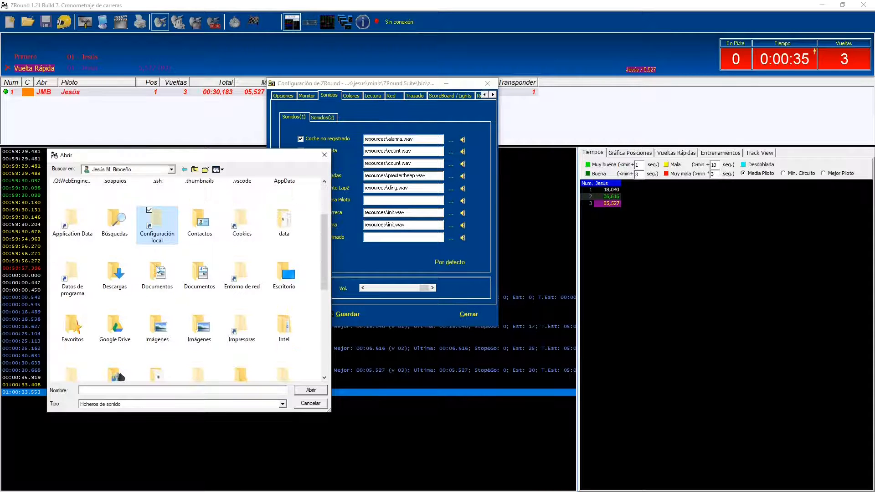
scroll(157, 269, "down", 3)
double_click(157, 268)
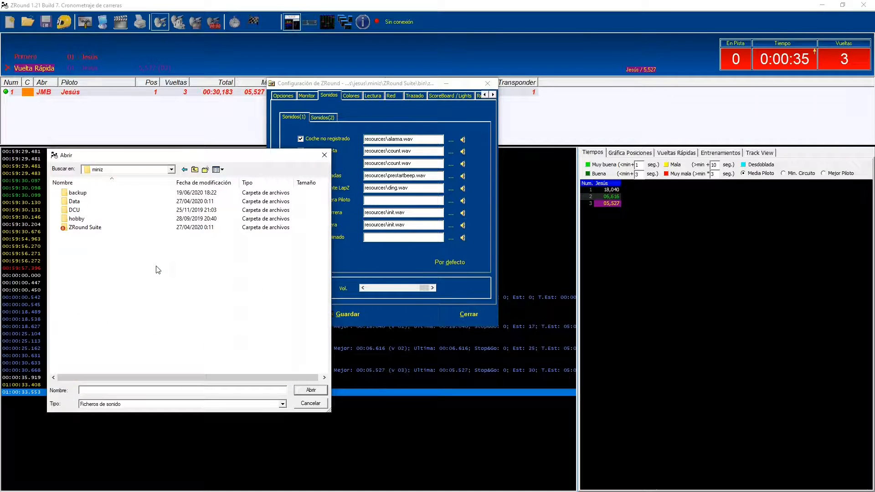
Step: Inspect the WAV files in the resources folder under ZRound Suite's bin folder, and cancel the file selection
key("Down")
key("Down")
key("Down")
key("Return")
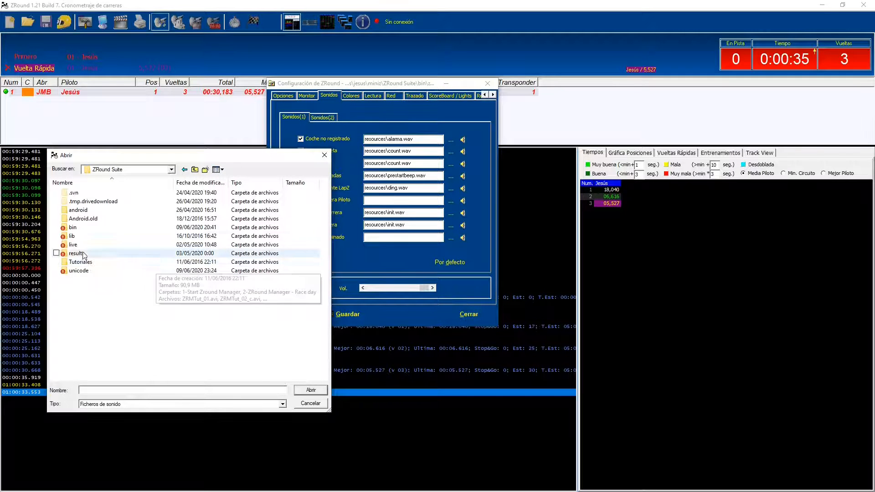
double_click(73, 228)
double_click(73, 227)
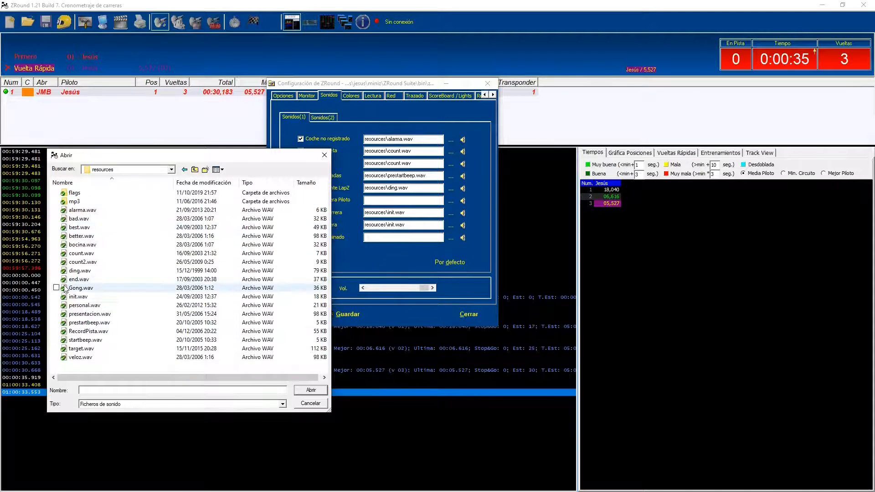
left_click(314, 405)
Step: Play the Coche no registrado sound and raise the sound volume to near its maximum
left_click(462, 141)
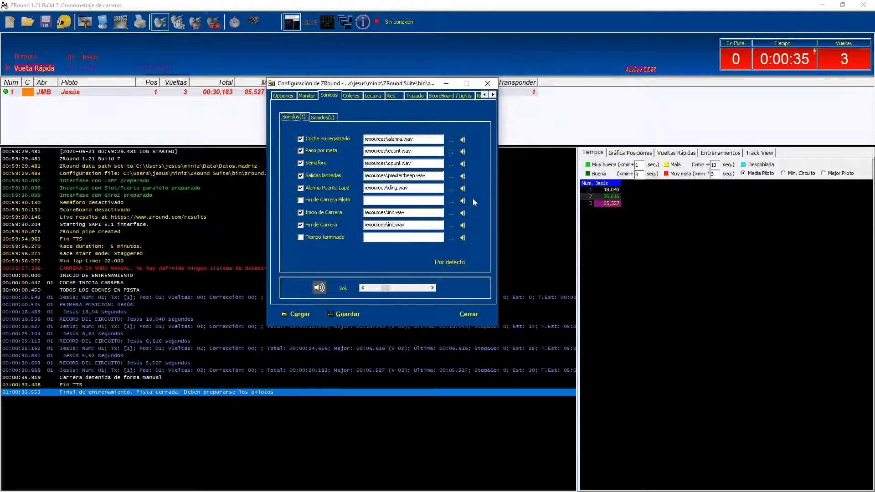
left_click_drag(384, 287, 427, 289)
left_click(430, 289)
Step: Review the second group of sounds and the automatic reading settings, including the available voices and spoken event messages
left_click(330, 117)
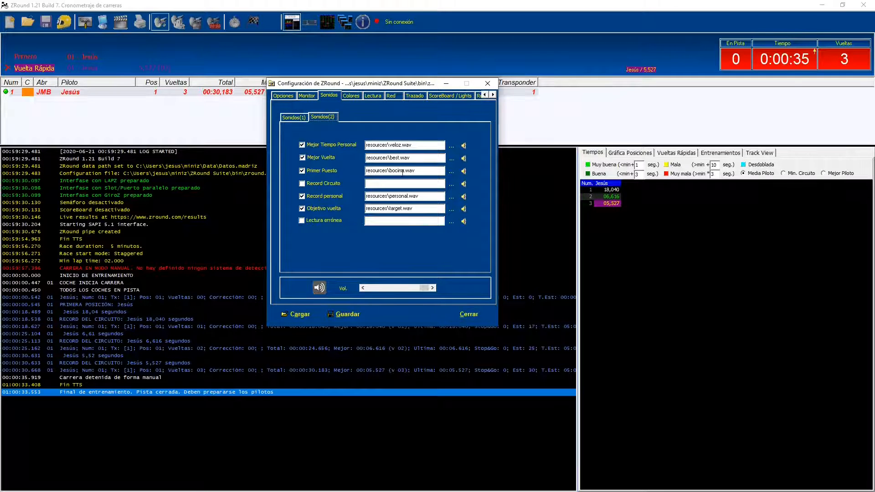
left_click(373, 95)
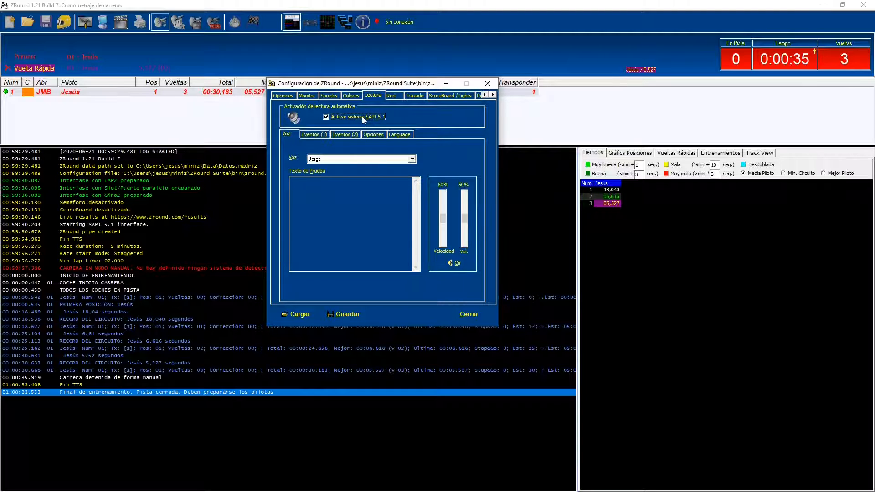
left_click(325, 161)
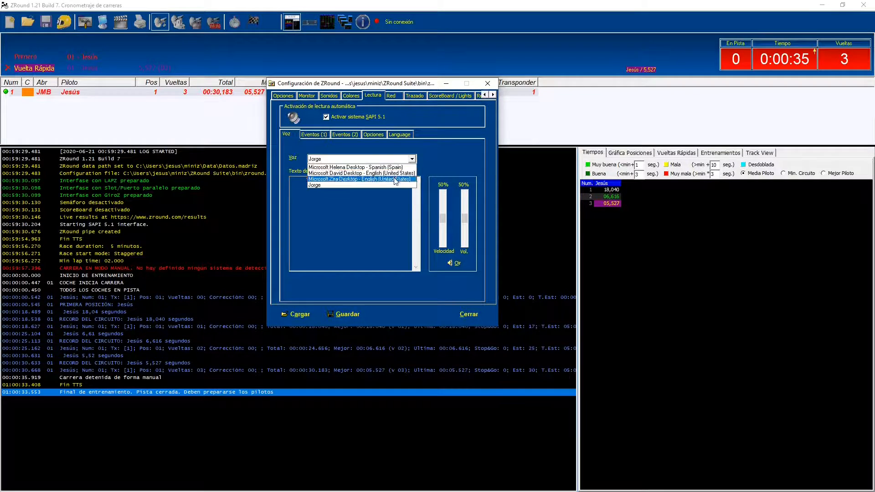
left_click(332, 148)
left_click(323, 134)
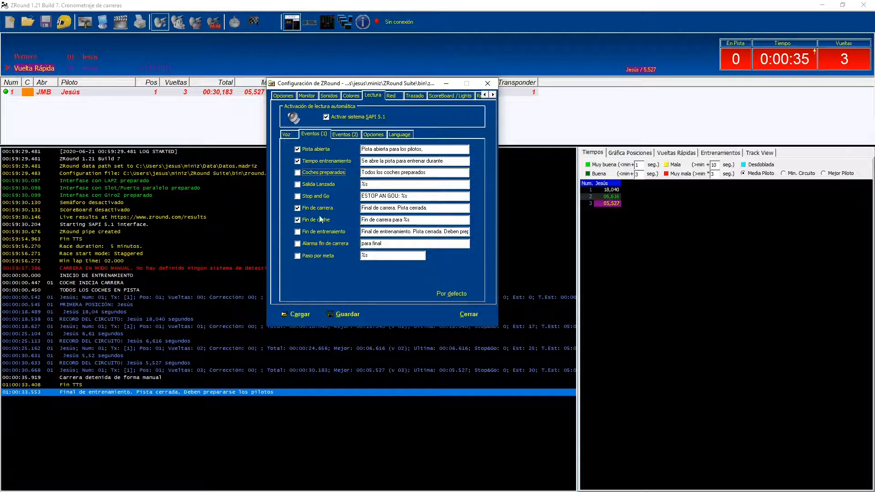
left_click(342, 137)
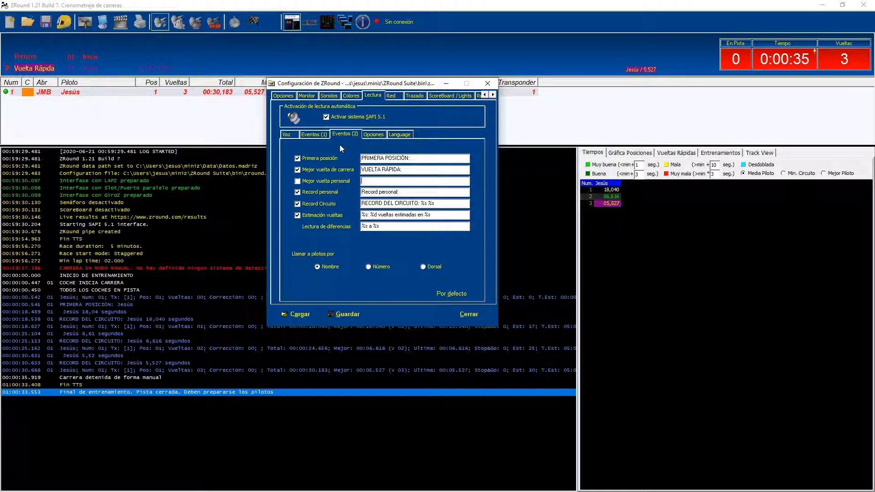
Step: Examine the %s placeholder in the Fin de coche spoken message
left_click(316, 135)
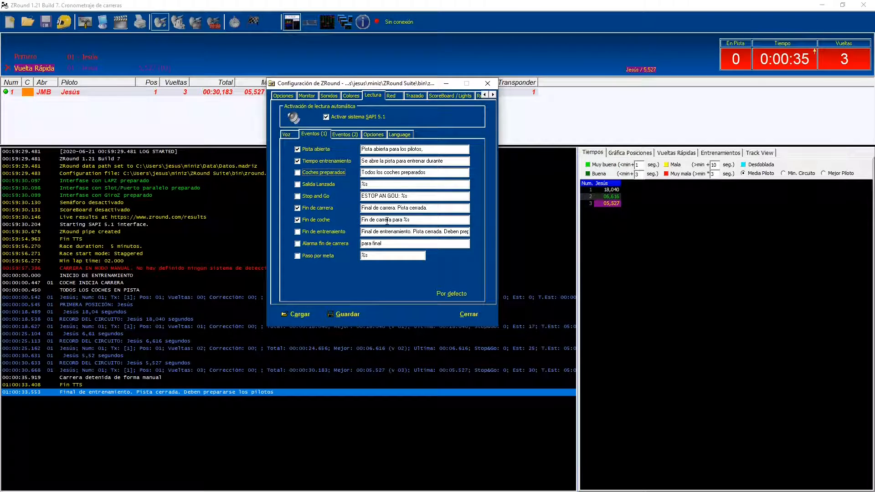
left_click_drag(410, 220, 403, 220)
left_click(410, 220)
left_click_drag(403, 221, 416, 220)
left_click(403, 220)
left_click_drag(410, 220, 403, 220)
Step: Examine the placeholders in the Estimación vueltas message and review the reading options alongside the first group of event messages
left_click(341, 134)
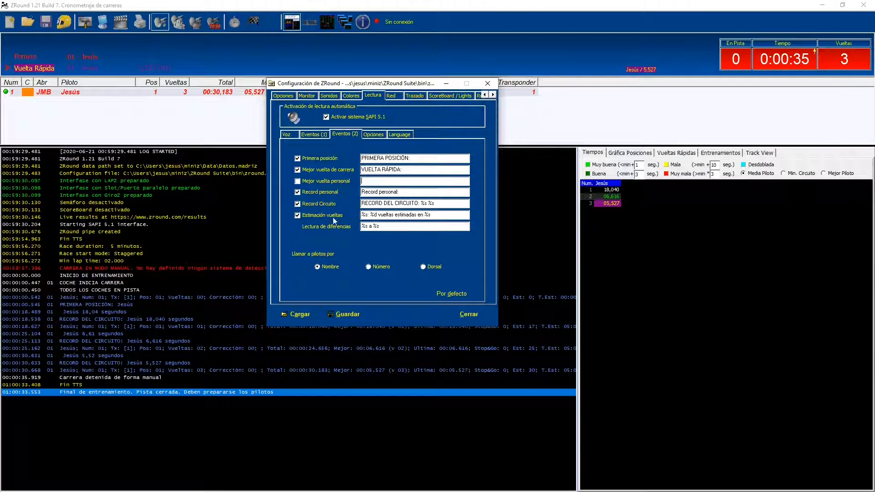
left_click(367, 216)
type(":")
left_click(313, 136)
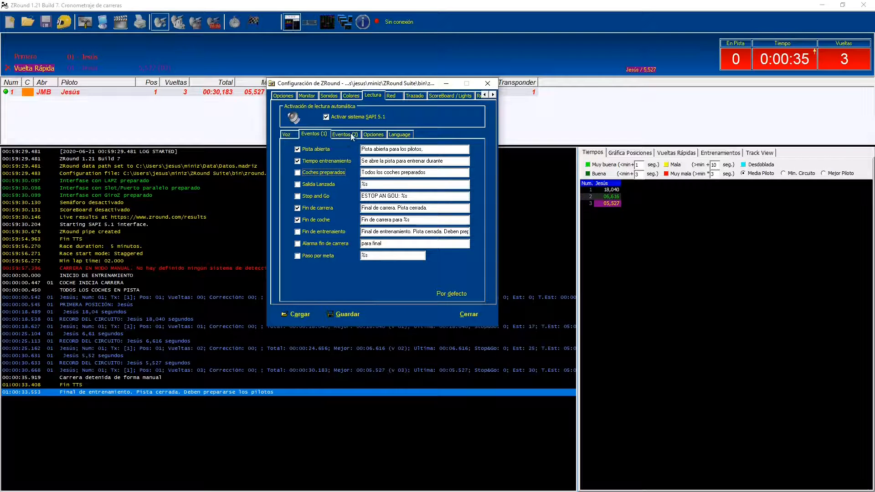
left_click(374, 136)
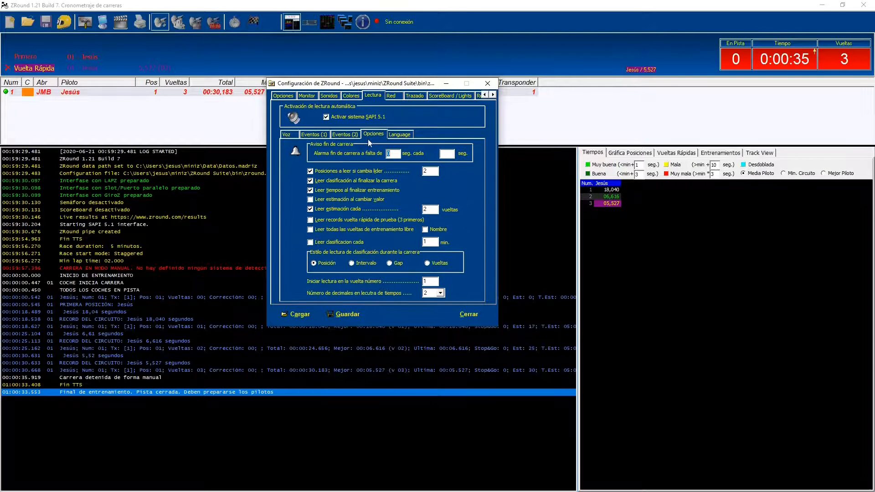
left_click(321, 136)
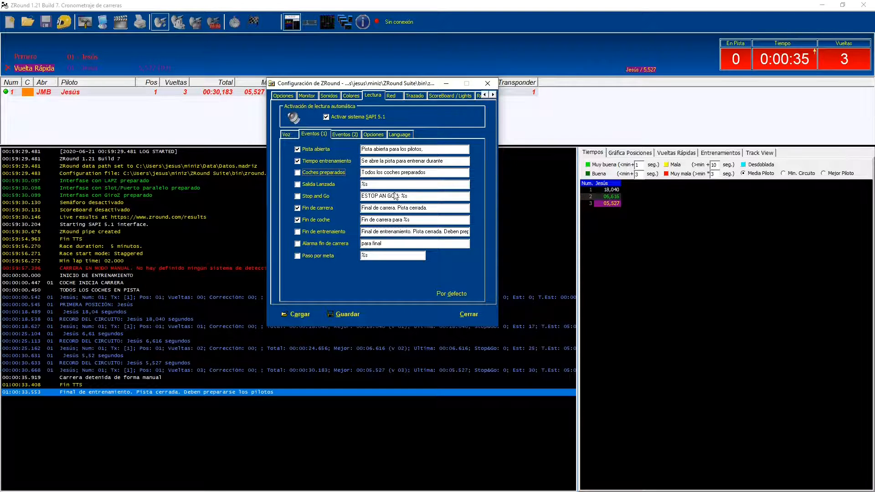
Step: Toggle the reading options for training end times, estimate changes, all free-training laps and Nombre, and close the configuration
left_click(370, 137)
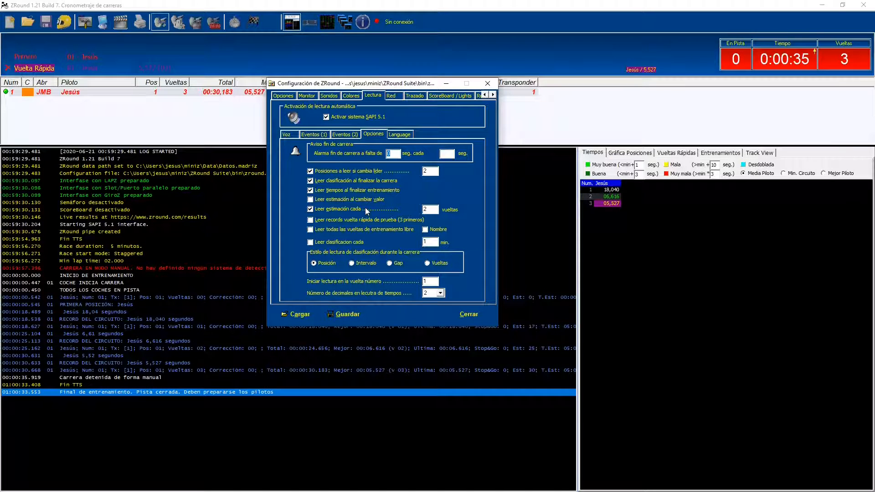
left_click(323, 191)
left_click(329, 199)
left_click(327, 230)
left_click(426, 231)
left_click(457, 316)
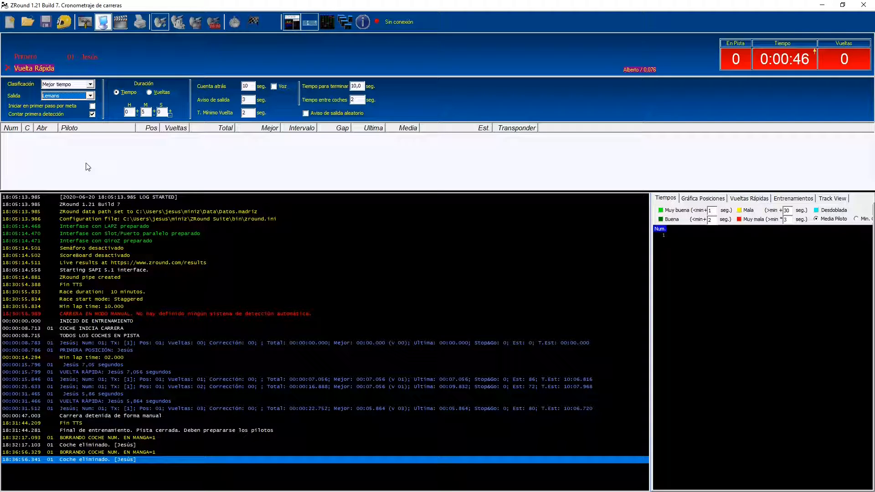
Step: Change the race's Salida setting to the start type listed just before Lemans
key("Up")
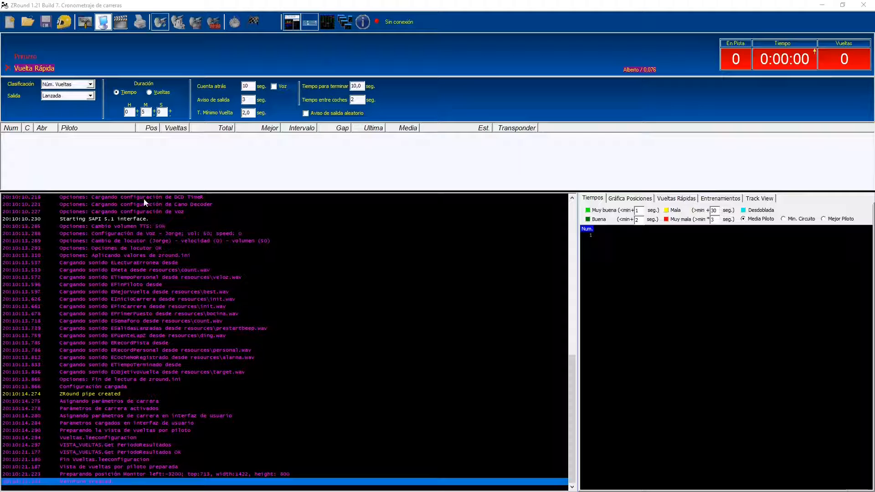
Step: Examine the race's Inscripciones commands and browse the whole pilot register
right_click(139, 149)
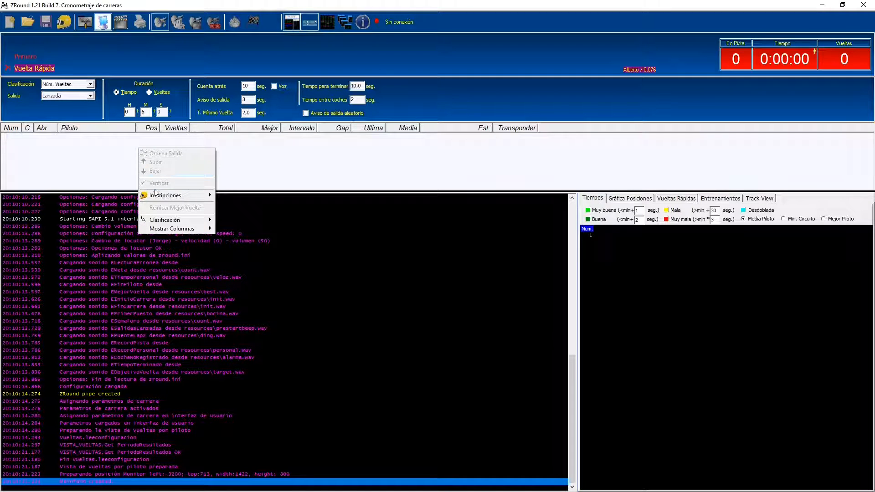
mouse_move(157, 196)
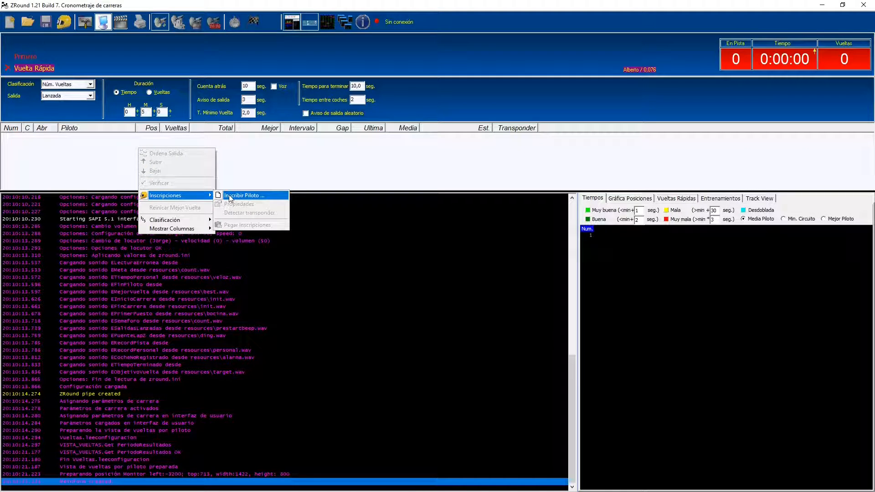
left_click(49, 185)
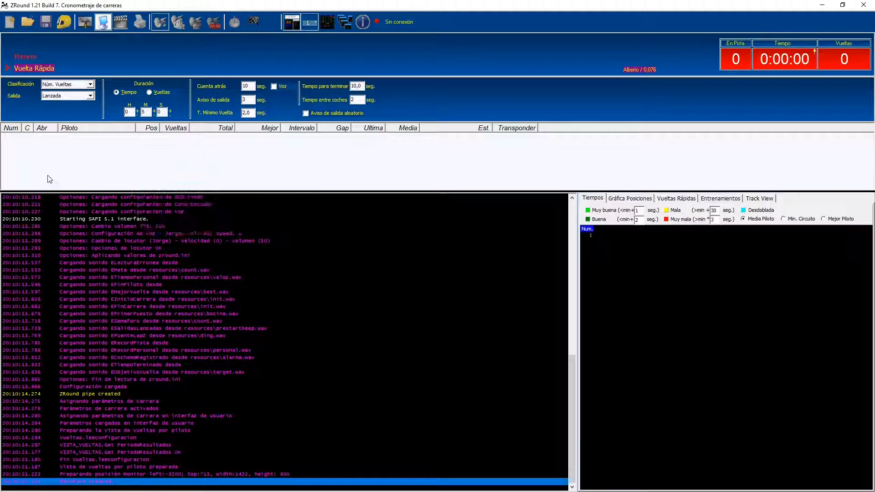
left_click(60, 24)
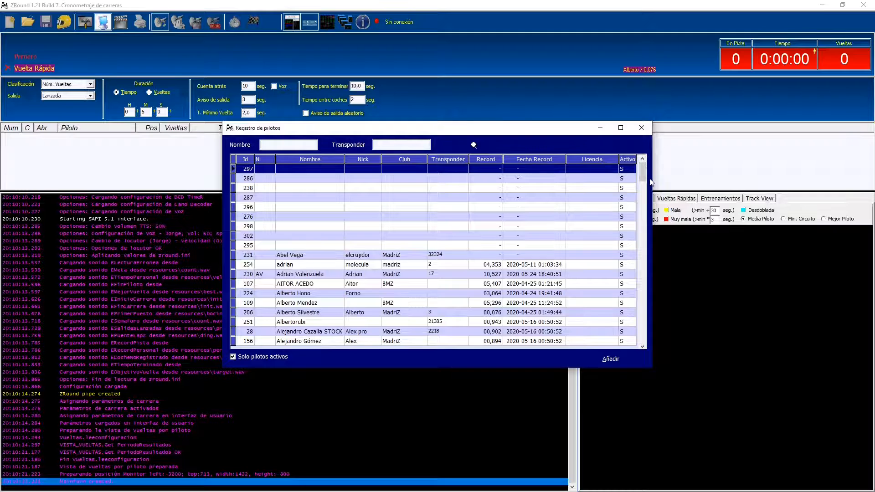
left_click_drag(643, 176, 643, 346)
left_click(642, 129)
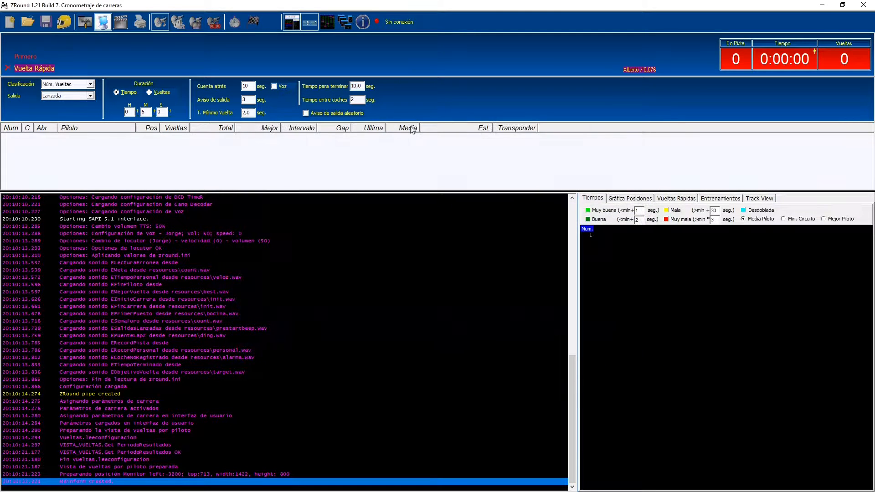
Step: Start enrolling a pilot by adding a new register entry named Super Rápido with nick superfast and abbreviation SPF
right_click(78, 157)
mouse_move(103, 204)
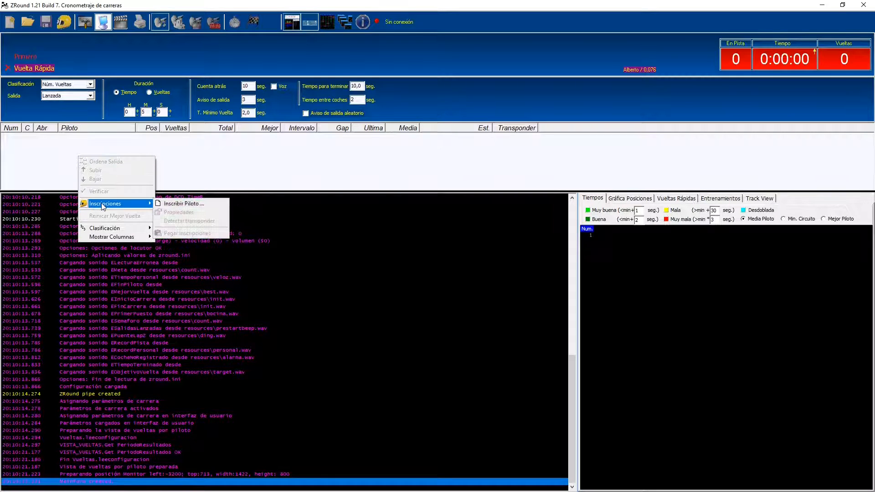
left_click(178, 205)
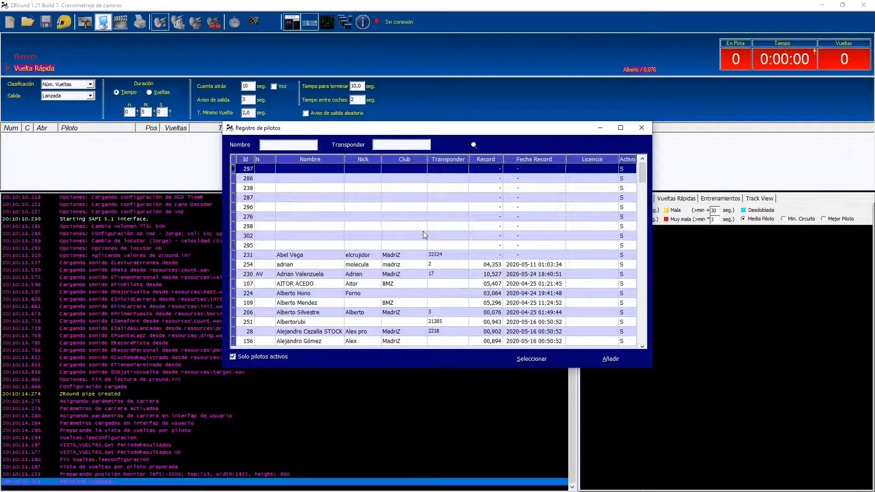
left_click(611, 360)
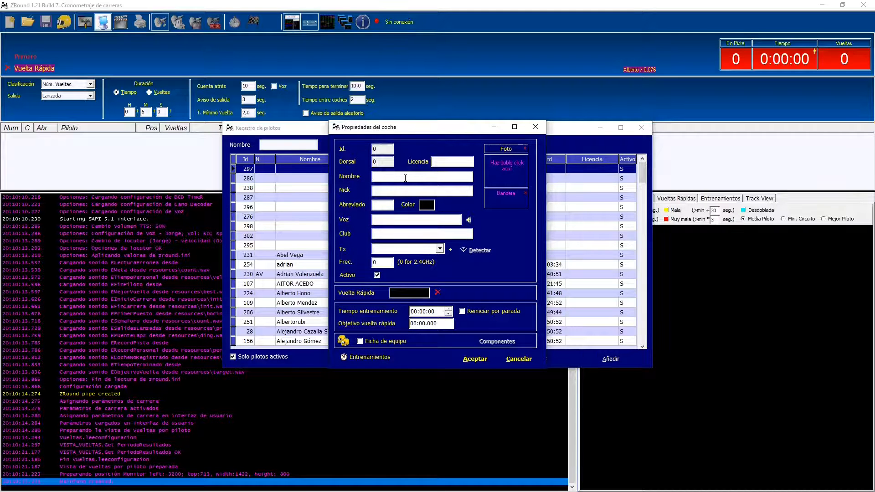
type("Super Rápido")
key("Tab")
type("superfast")
left_click(381, 208)
left_click_drag(385, 204, 369, 209)
Step: Give the new pilot a magenta color and transponder 111111, and save the entry
left_click(427, 205)
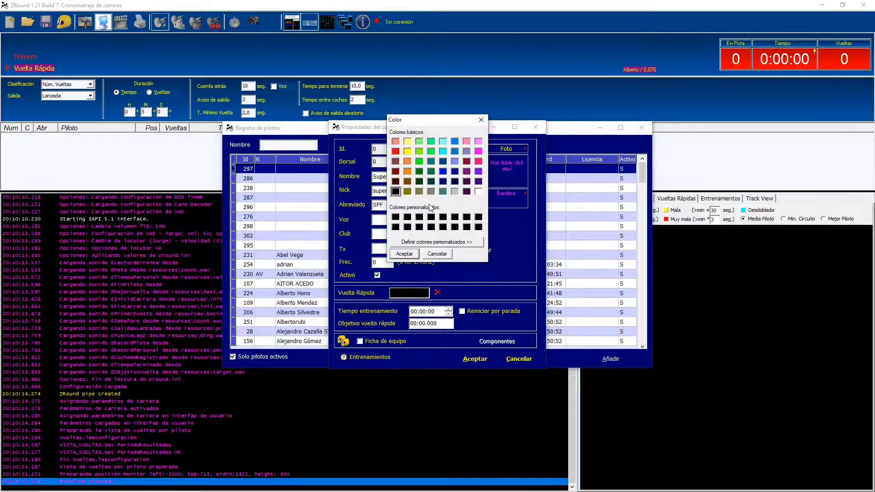
left_click(479, 151)
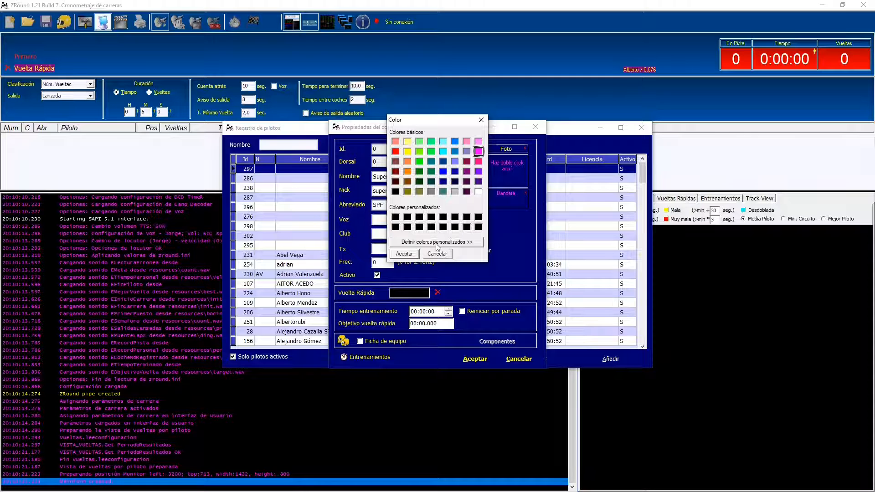
left_click(406, 257)
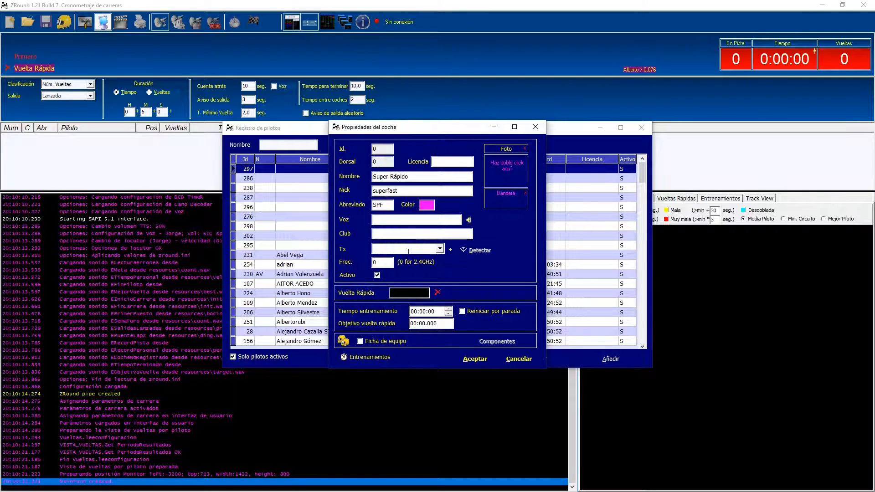
left_click(408, 222)
type("111111")
left_click(471, 361)
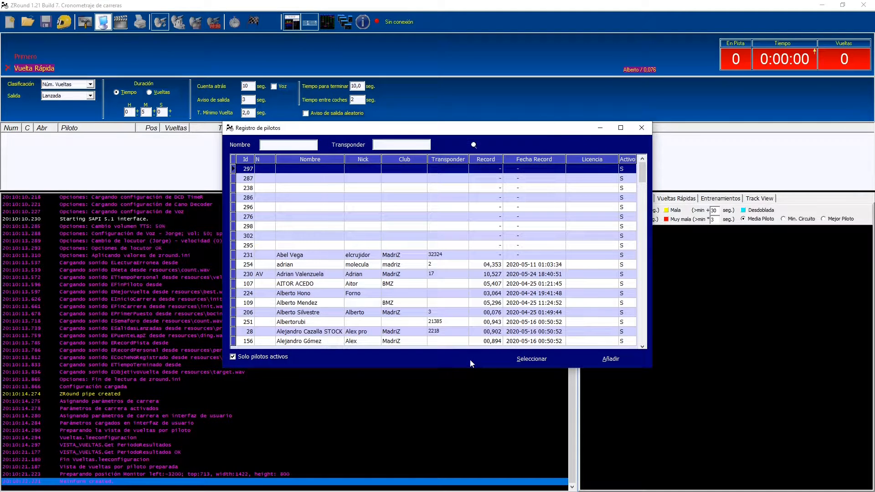
Step: Search the pilot register for super, enroll the newer Super Rápido entry in the race and clear the search before closing the register
type("super")
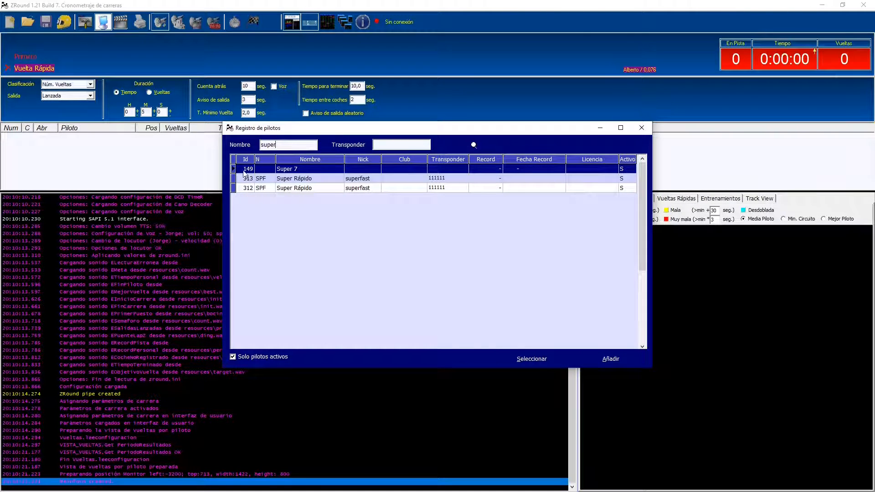
left_click(262, 189)
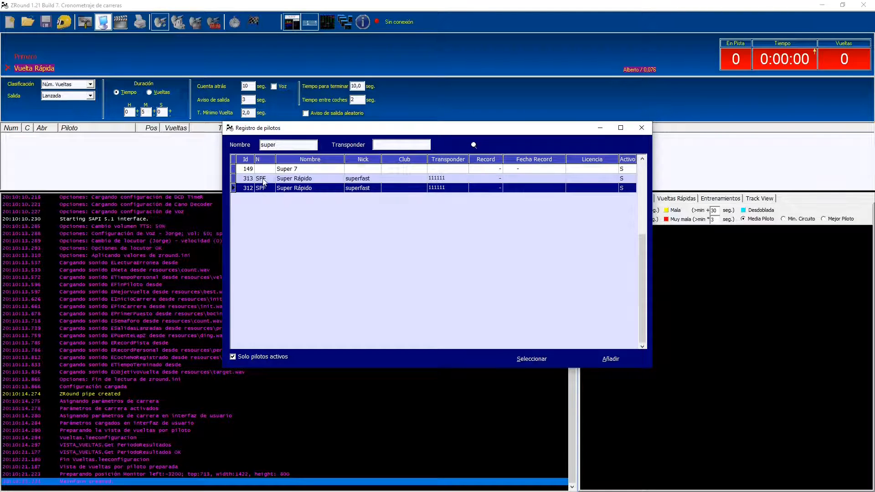
double_click(262, 178)
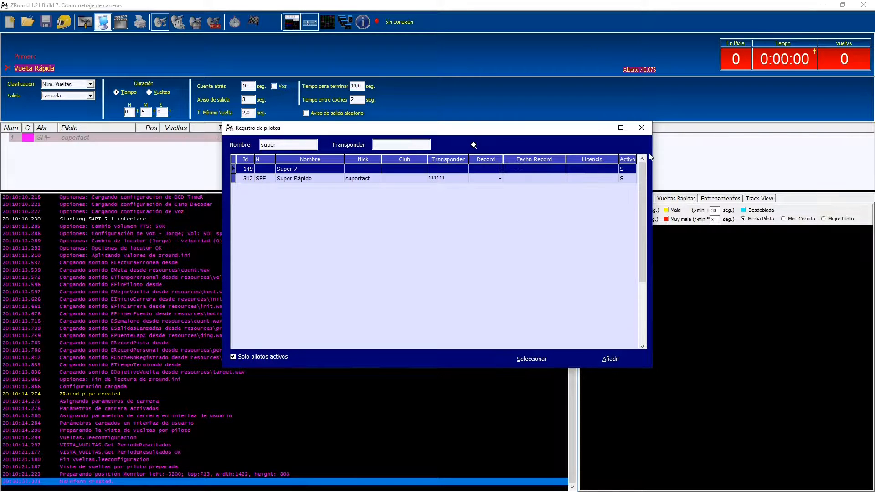
left_click_drag(274, 145, 183, 157)
key("BackSpace")
left_click(641, 128)
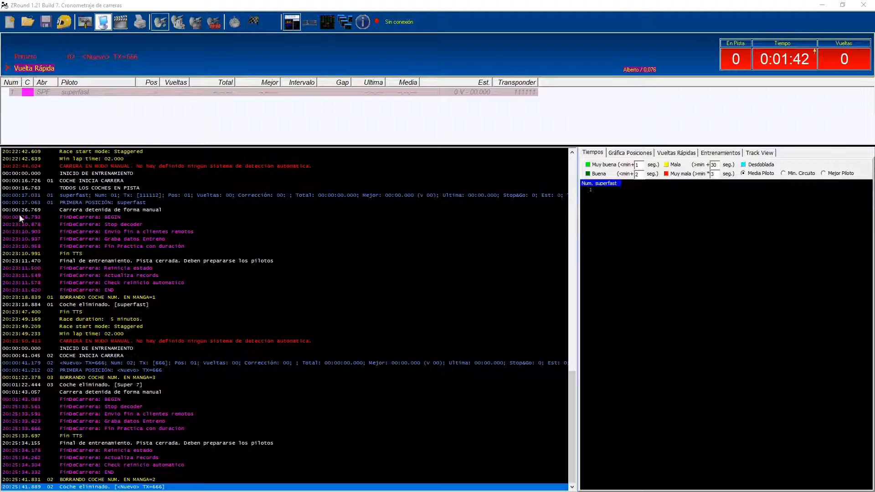
Step: Start a training session and associate the newly detected transponder 666 with the first blank existing pilot record
left_click(234, 22)
left_click(429, 284)
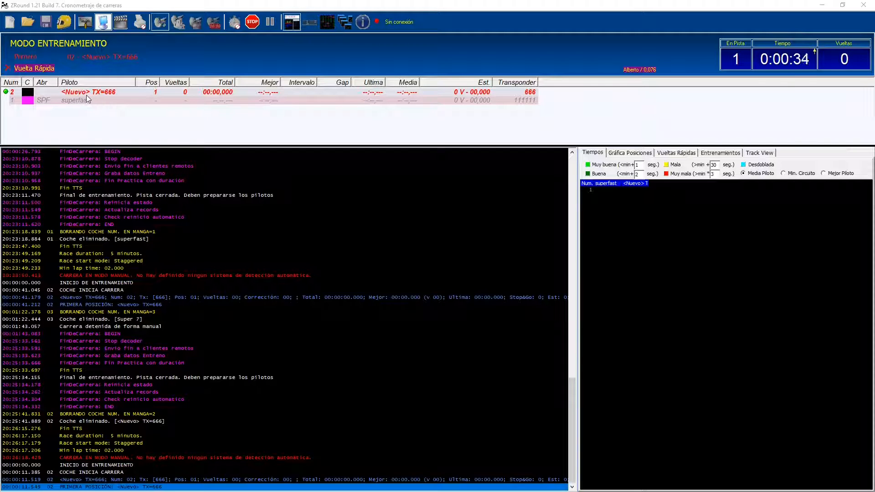
left_click(84, 93)
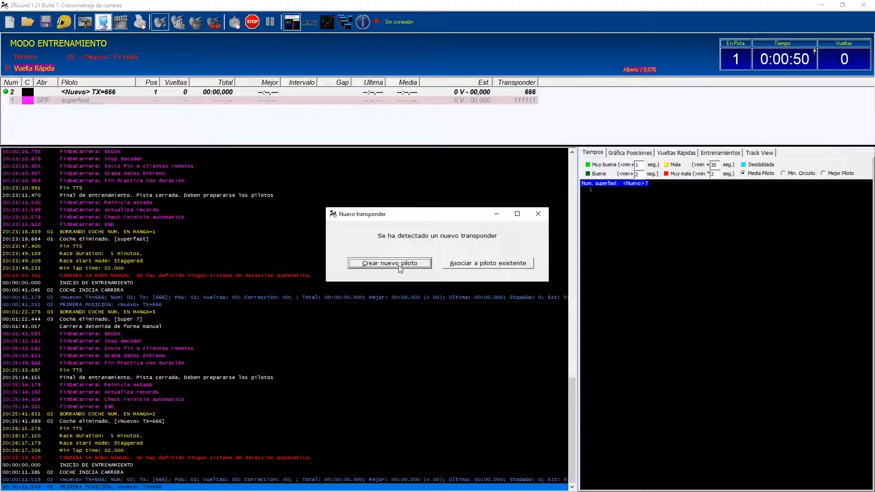
left_click(469, 266)
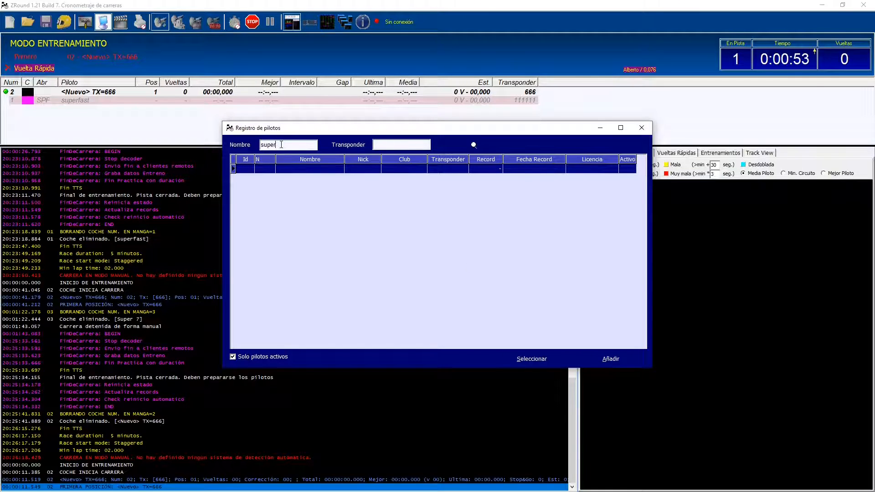
type("jesus")
key("BackSpace")
key("BackSpace")
key("BackSpace")
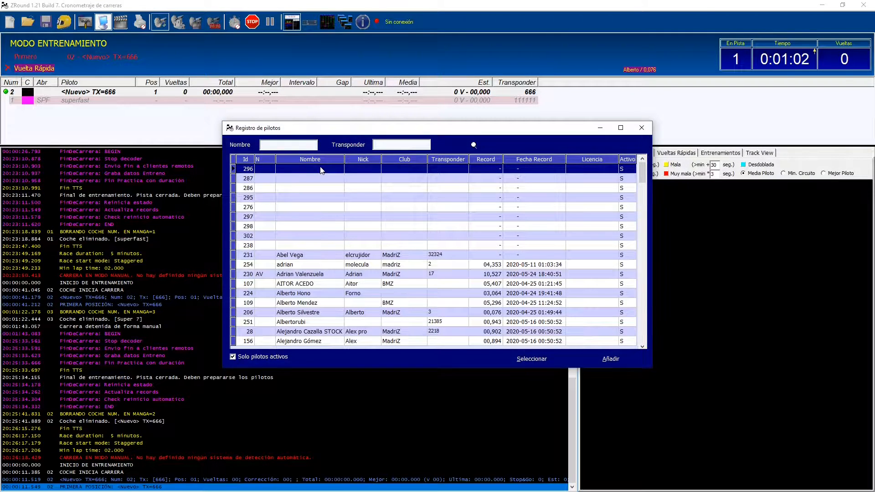
double_click(320, 170)
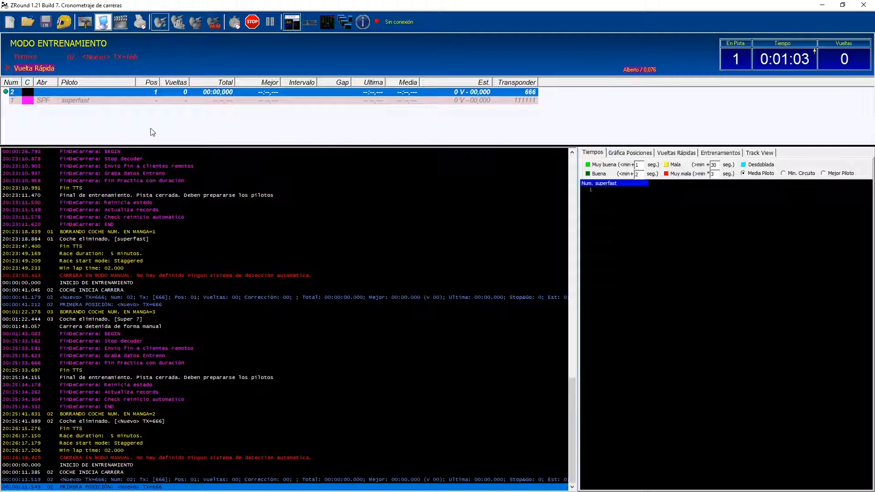
Step: Name the pilot using transponder 666 Diablo and save its properties
double_click(97, 92)
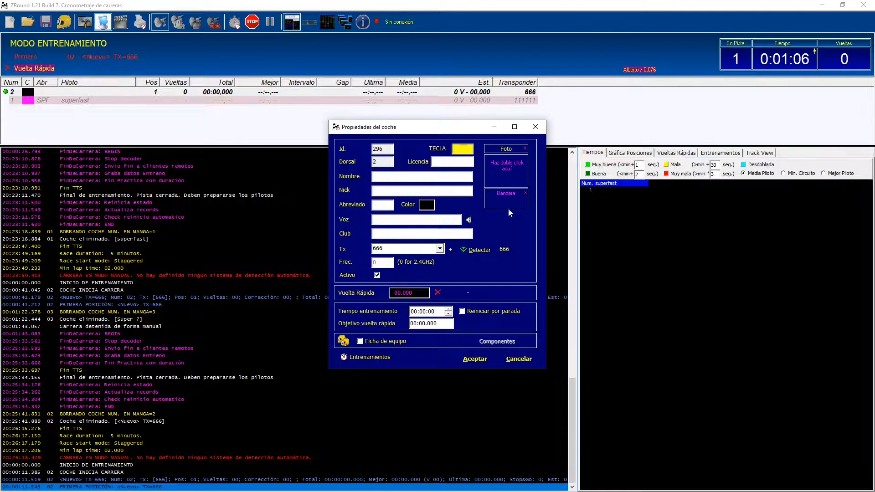
left_click(381, 178)
type("Diablo")
left_click(474, 358)
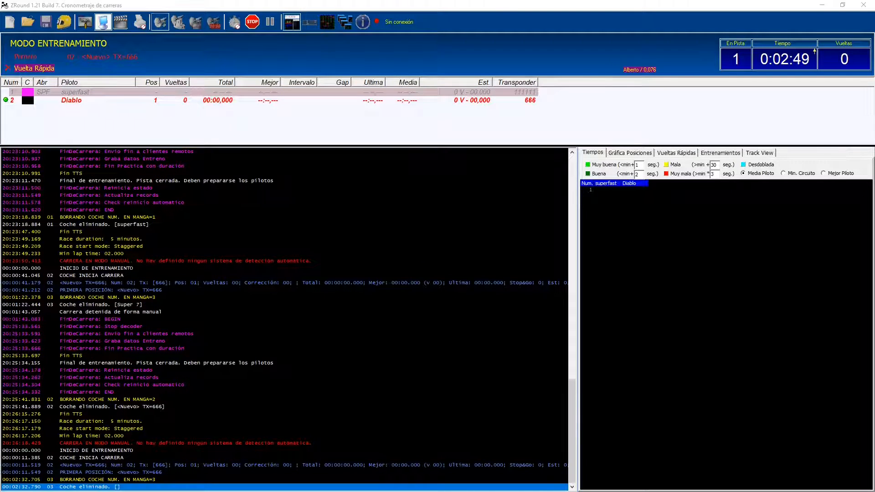
Step: Enroll the first blank pilot record from the register in the running training session
right_click(88, 120)
mouse_move(115, 136)
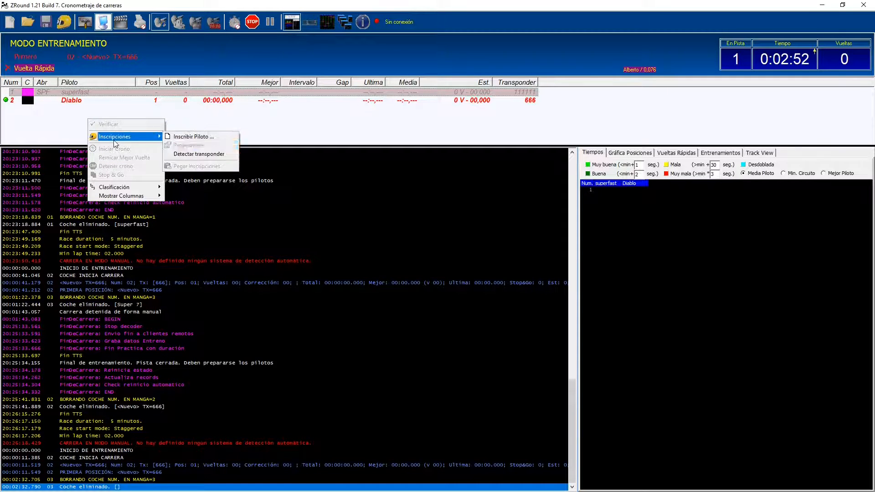
left_click(180, 138)
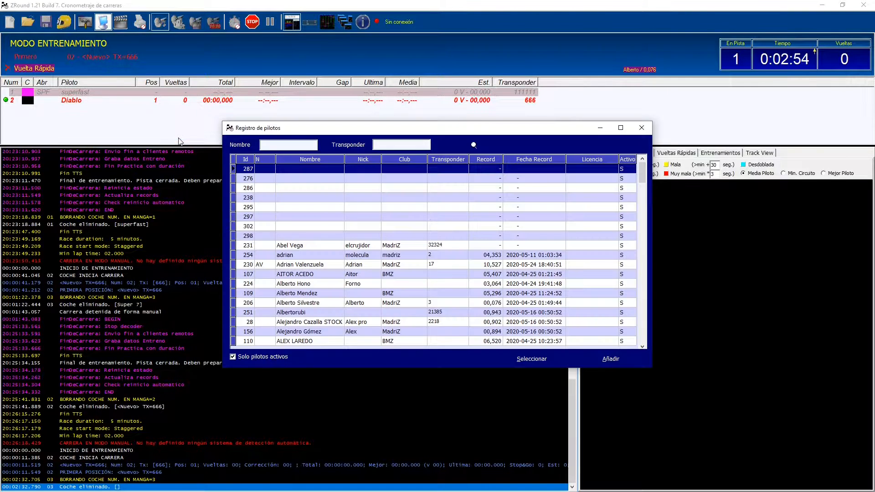
double_click(311, 171)
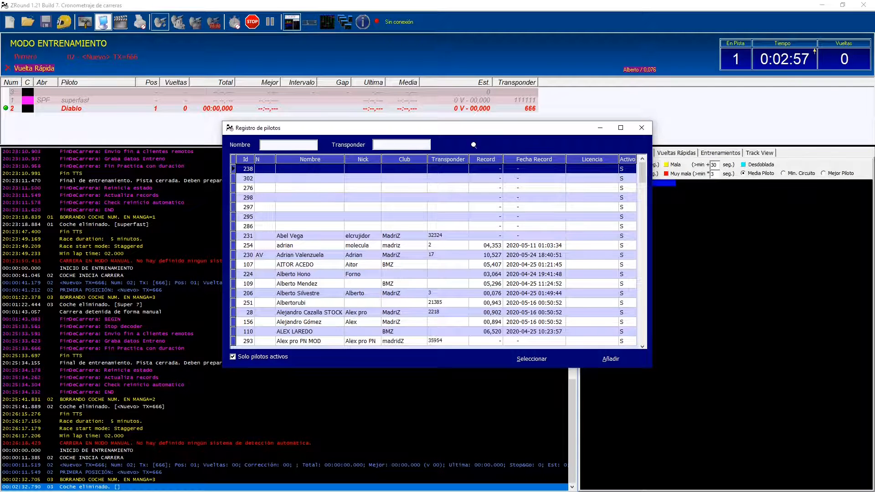
left_click(641, 128)
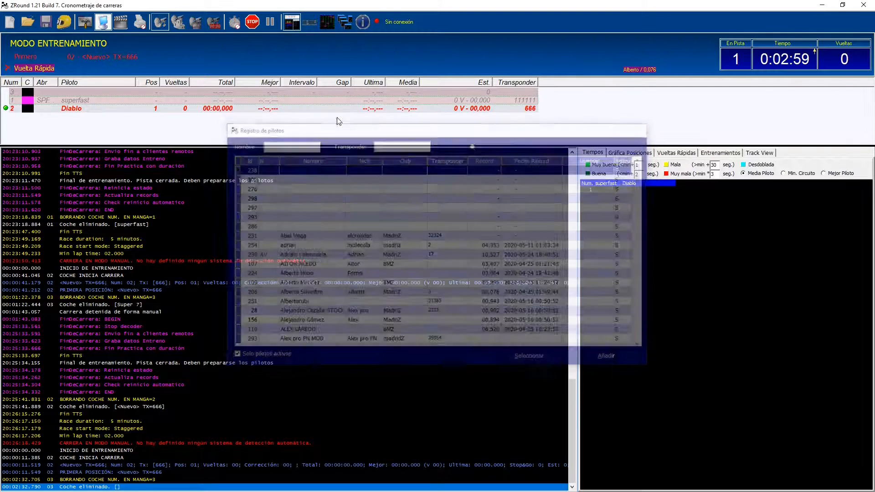
Step: Name the blank number 3 pilot Incógnito, assign it transponder 1234 through detection, and save its properties
double_click(69, 94)
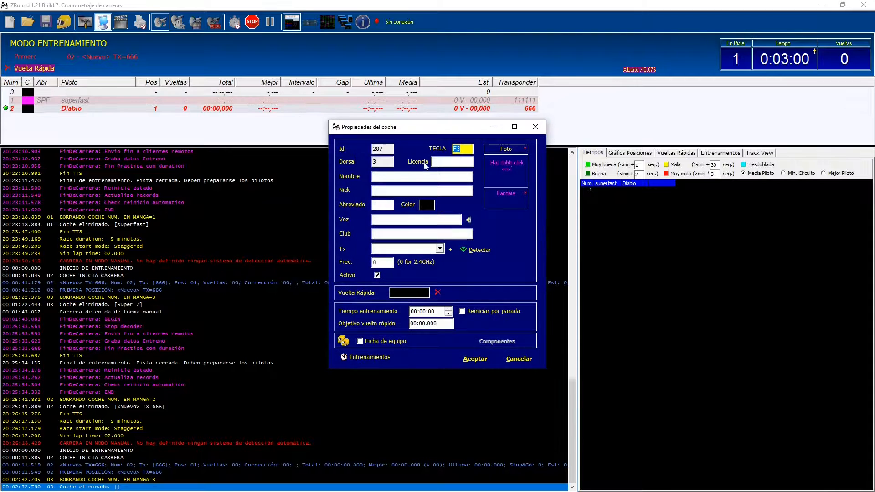
left_click(405, 177)
type("Incó")
type("gnito")
left_click(467, 253)
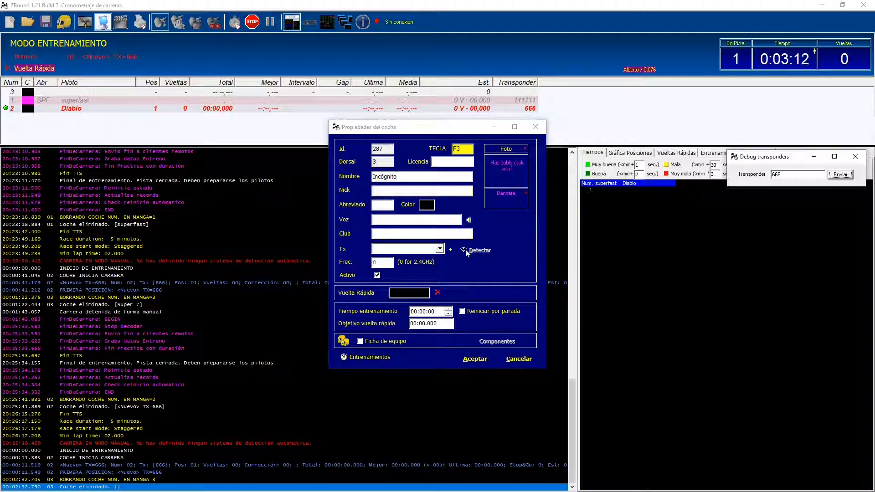
left_click_drag(779, 159, 1, 164)
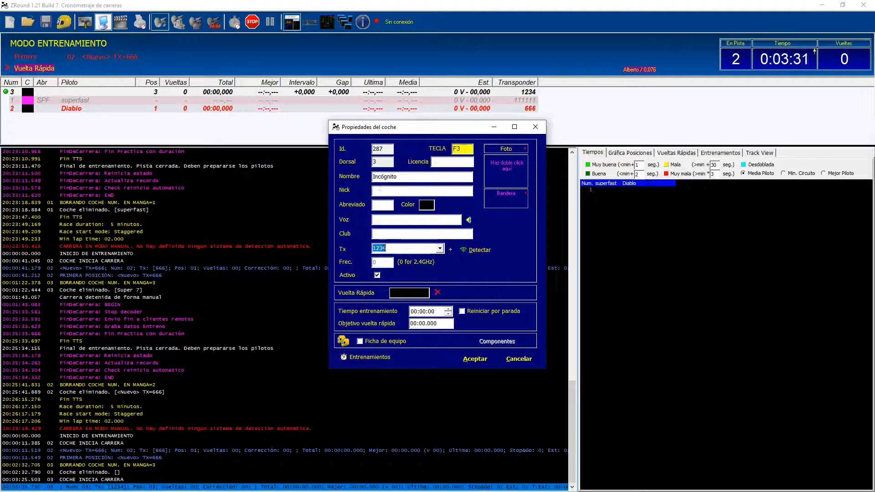
left_click(475, 360)
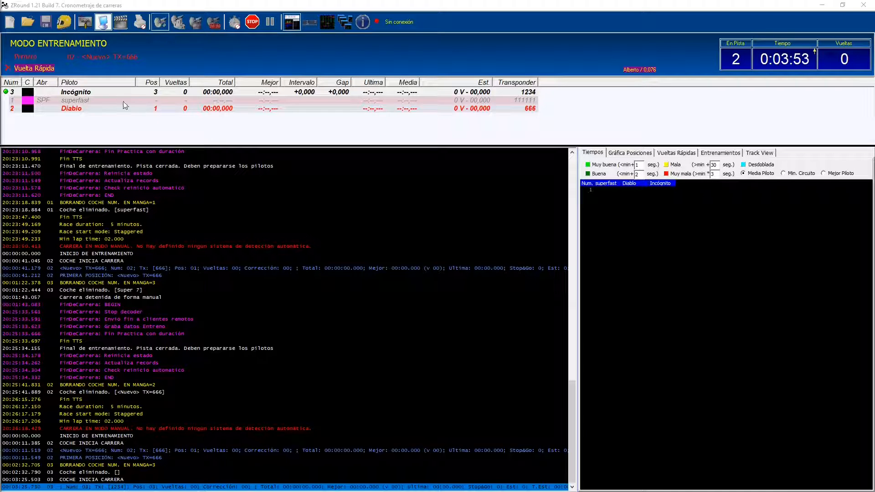
Step: Set pilot Incógnito's fast lap target to 00:09.500 and save its properties
double_click(84, 95)
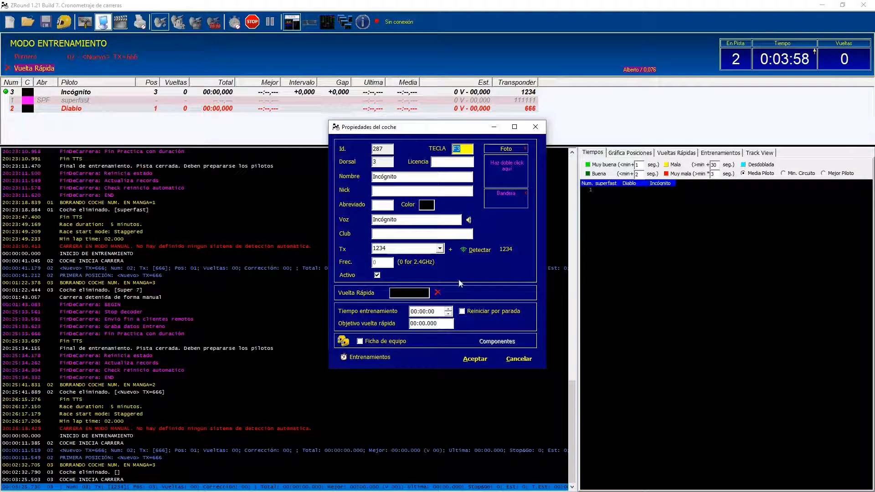
left_click(420, 324)
type("09.5")
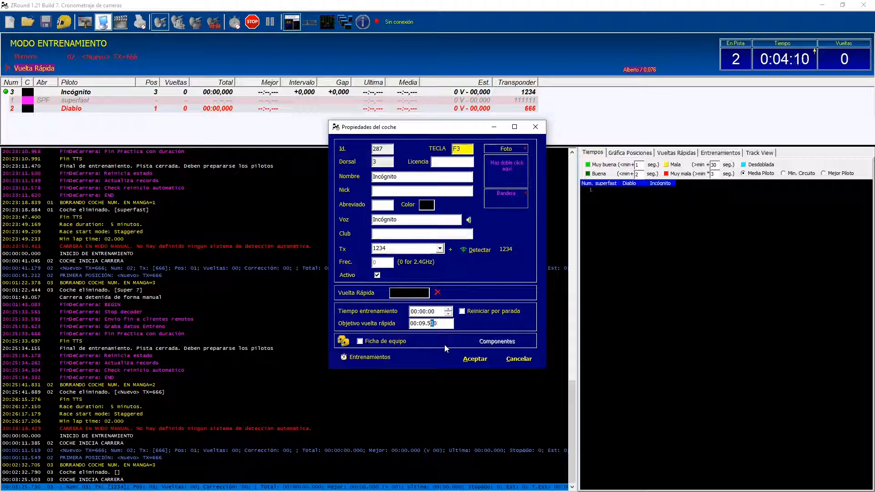
left_click(475, 361)
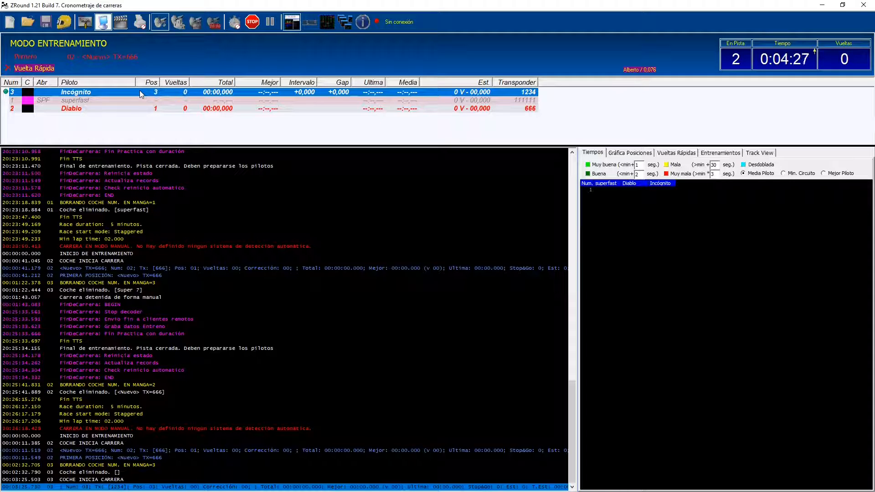
Step: Examine both sets of event sounds in the configuration, including the lap target and finish-line pass sounds, and close it
left_click(84, 21)
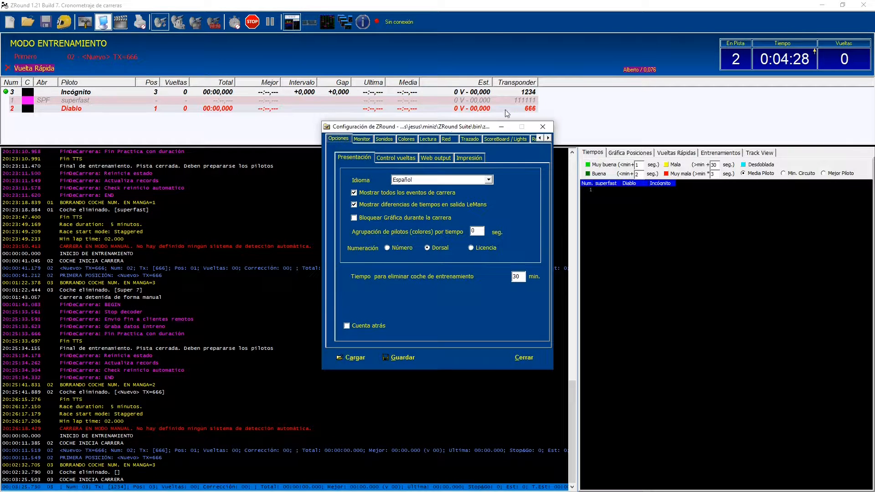
left_click(385, 139)
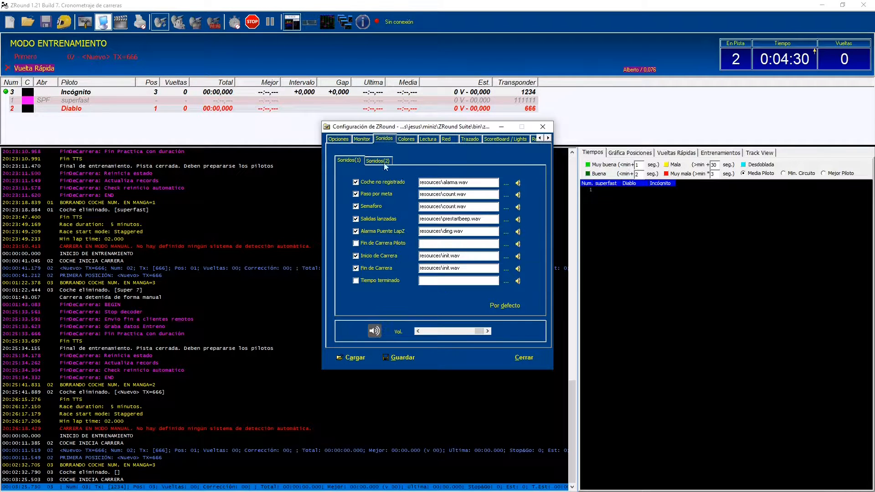
left_click(384, 164)
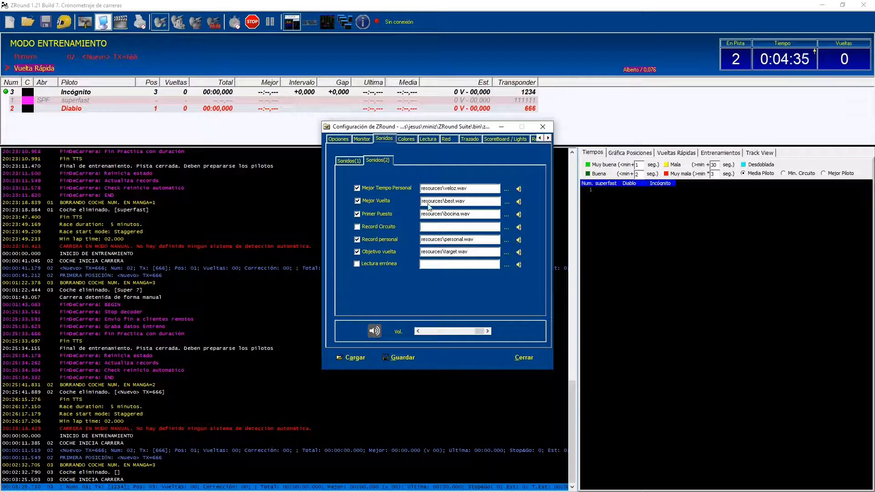
left_click(346, 161)
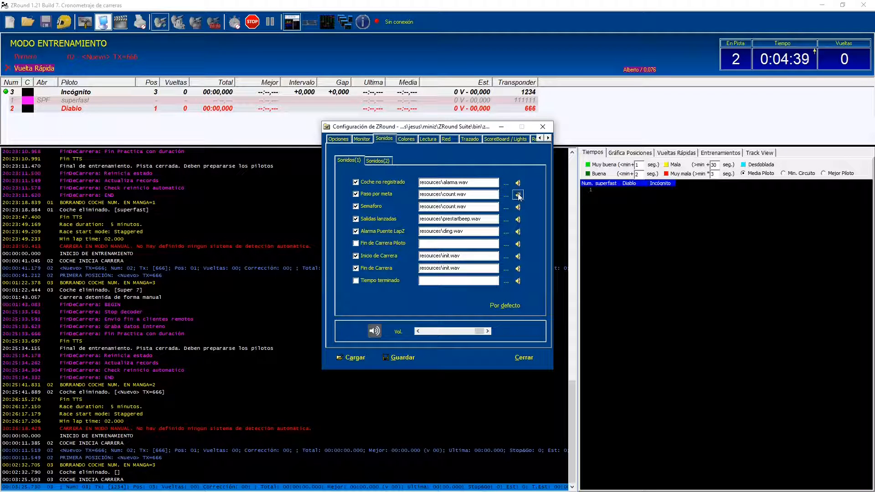
left_click(543, 127)
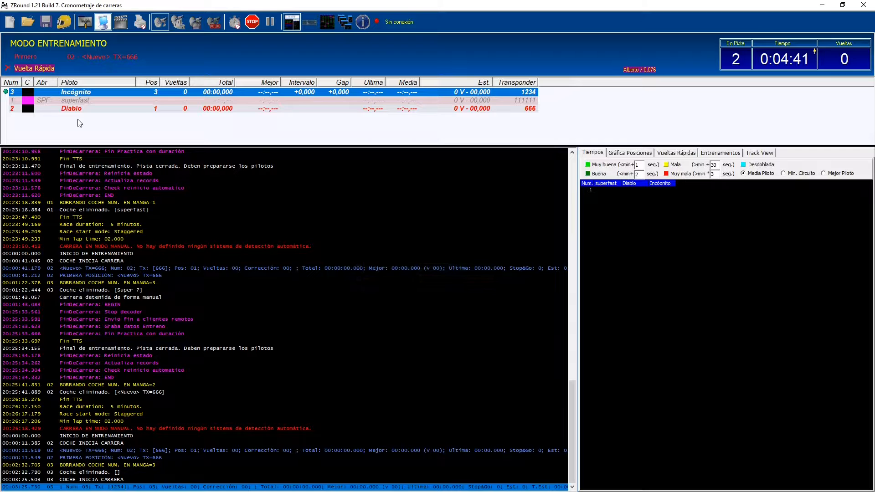
Step: Enable the restart-on-stop option (Reiniciar por parada) for pilot Incógnito and save its properties
double_click(63, 94)
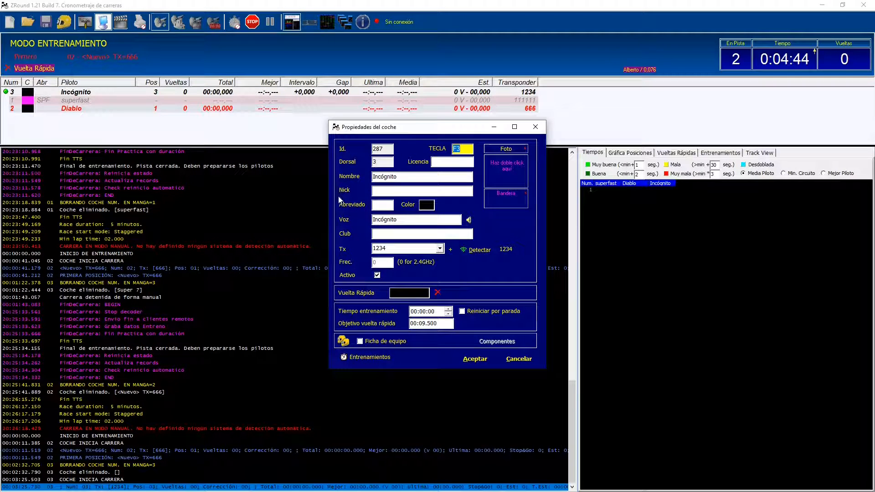
left_click(462, 313)
left_click(475, 359)
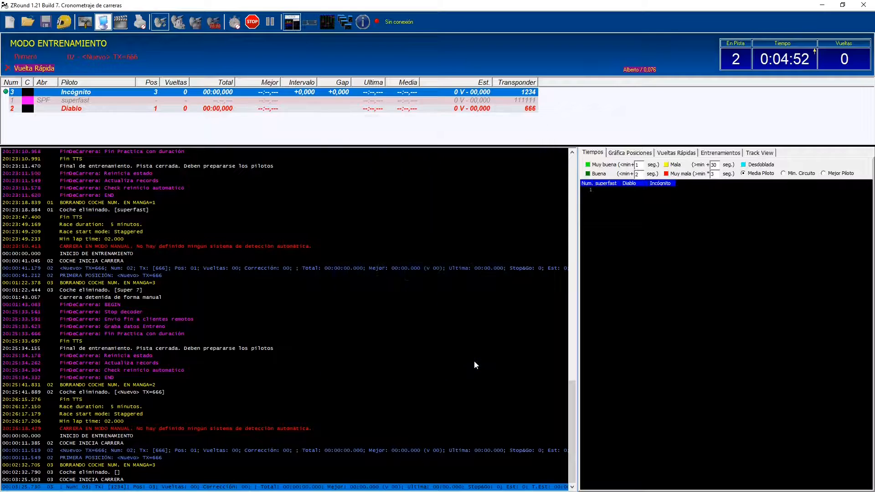
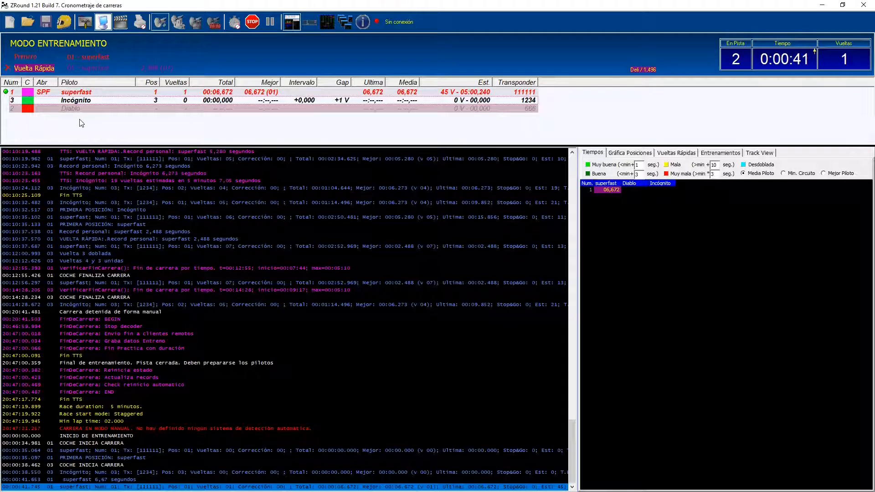
Step: Assign F2 as pilot Diablo's manual lap key and save its properties
double_click(63, 108)
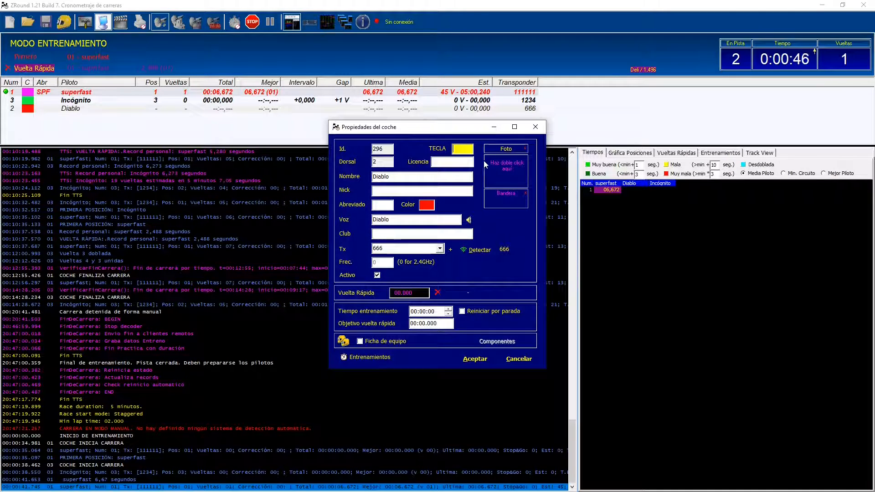
key("F2")
left_click(472, 360)
Step: Register manual passes for Diablo and superfast in the running training session
key("F2")
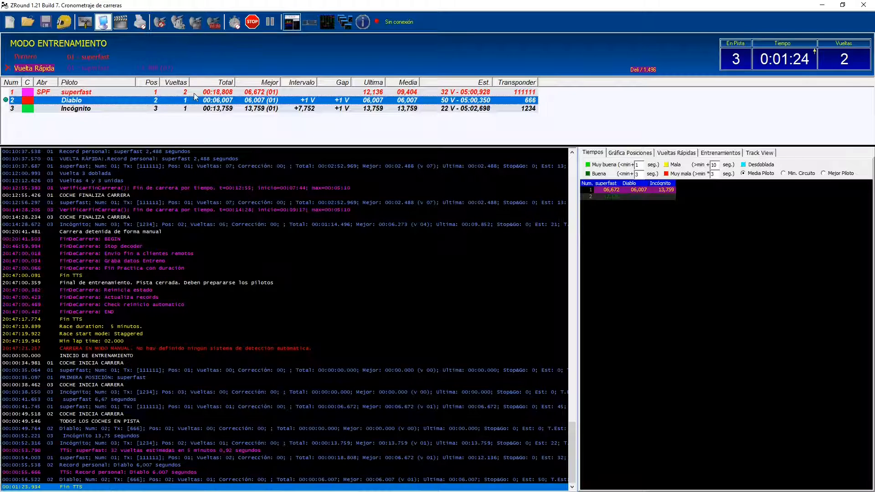
left_click(298, 119)
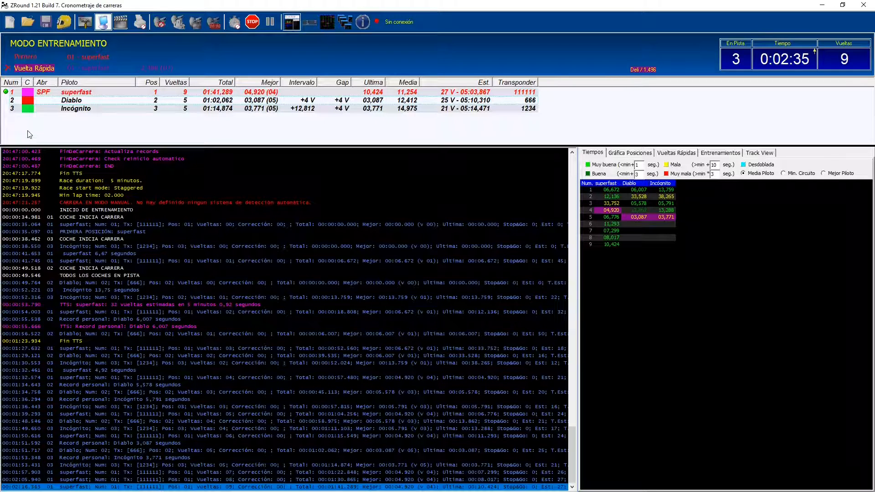
key("1")
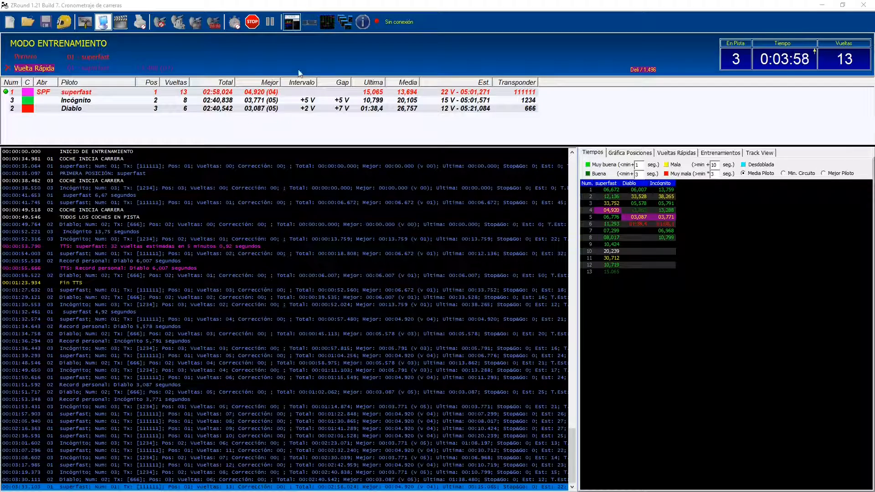
Step: Review the training time and fast lap settings in the properties of pilots superfast and Incógnito
double_click(73, 94)
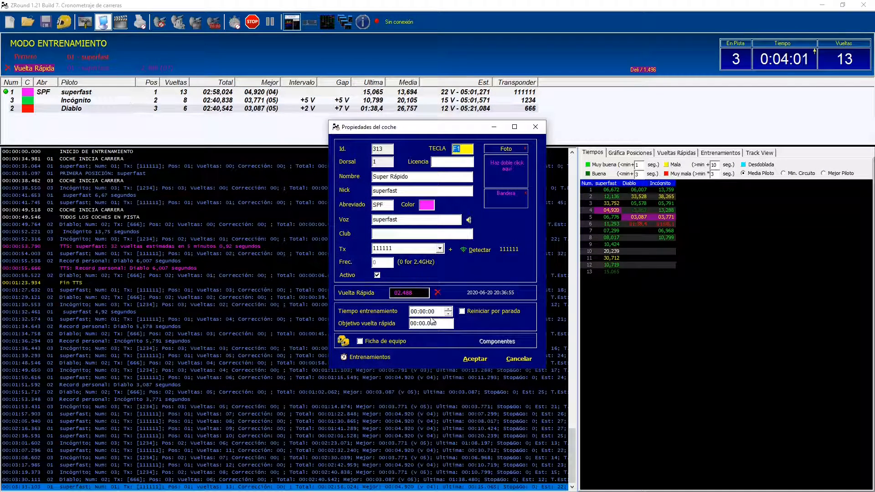
left_click(511, 360)
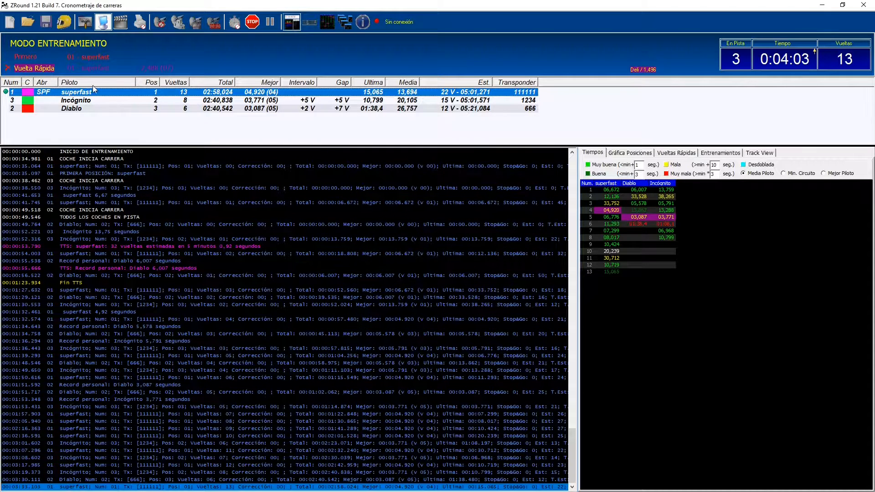
double_click(80, 102)
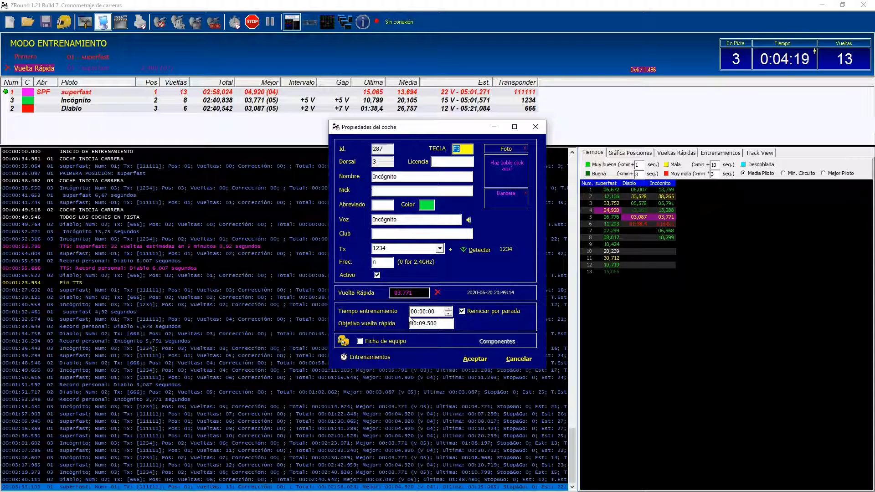
Step: Examine Incógnito's training session history, switching between the two recorded sessions
left_click(354, 358)
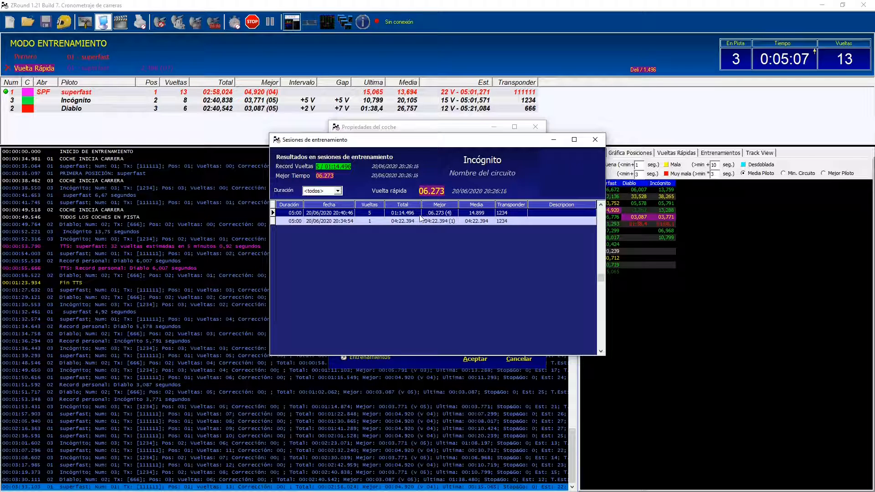
left_click(320, 221)
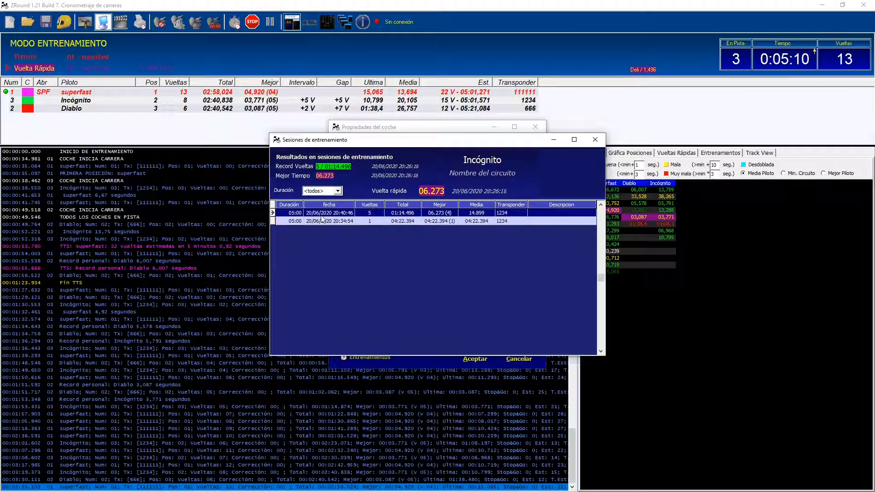
left_click(293, 214)
left_click(293, 219)
left_click(293, 214)
left_click(294, 222)
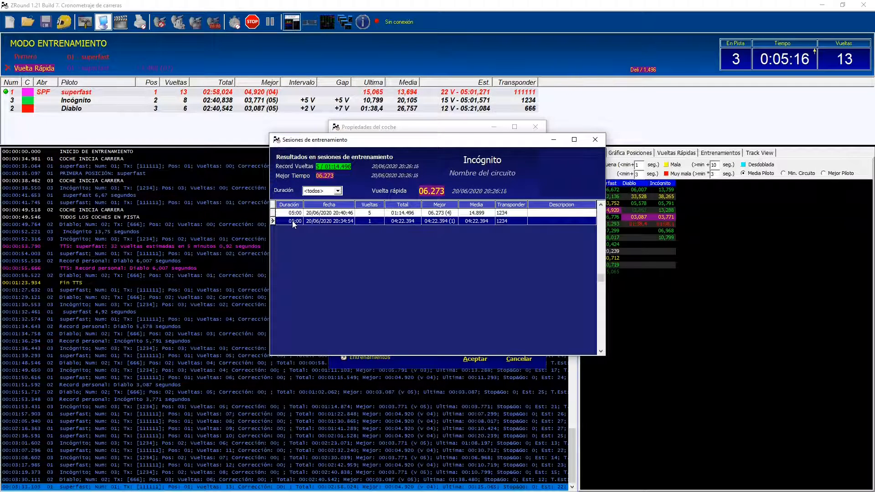
Step: Filter Incógnito's training sessions by the 00:05:00 duration, close the history and accept the pilot's properties
left_click(328, 192)
left_click(321, 205)
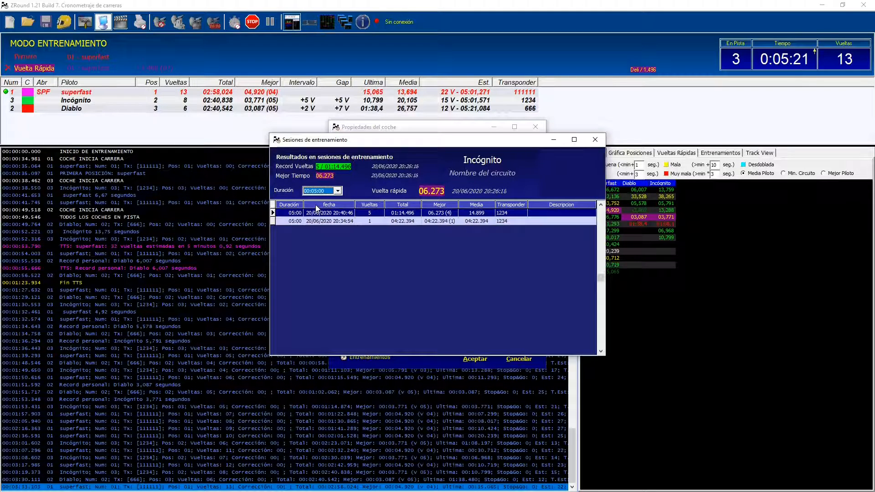
left_click(318, 192)
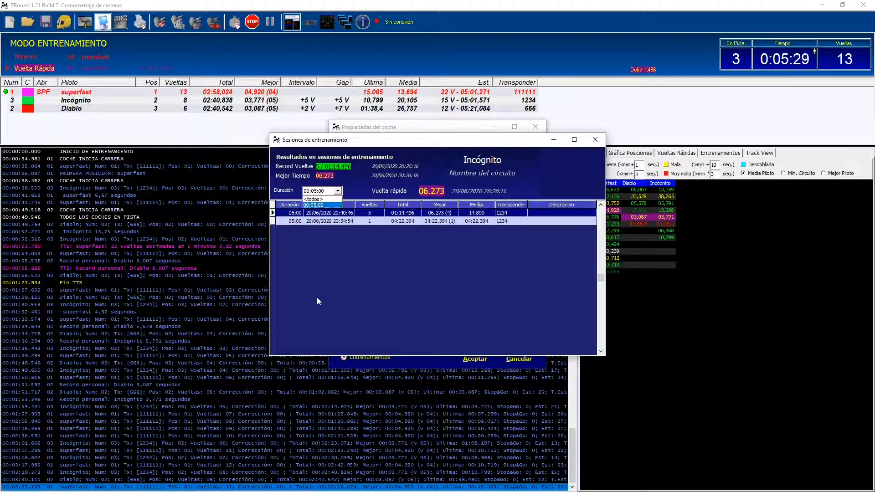
left_click(315, 206)
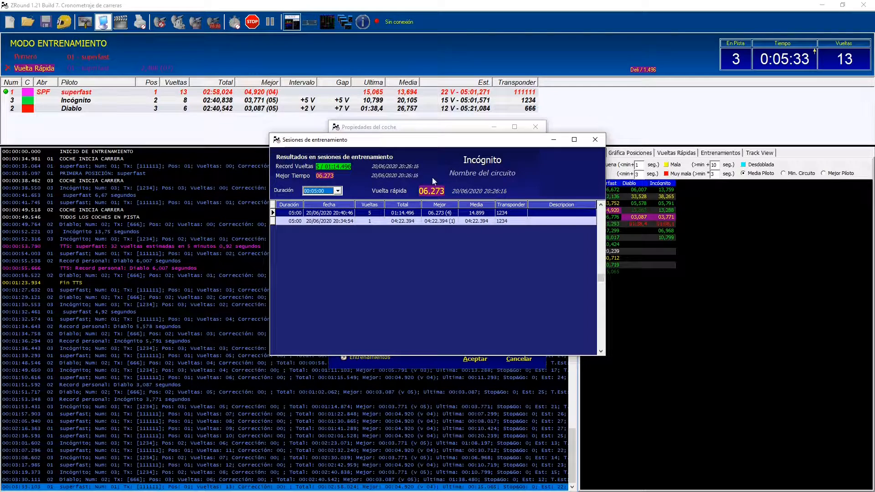
left_click(589, 144)
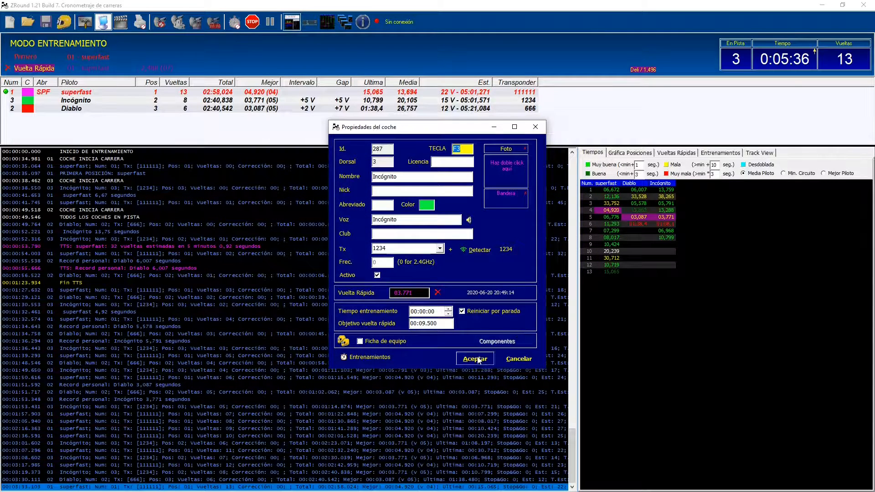
left_click(474, 358)
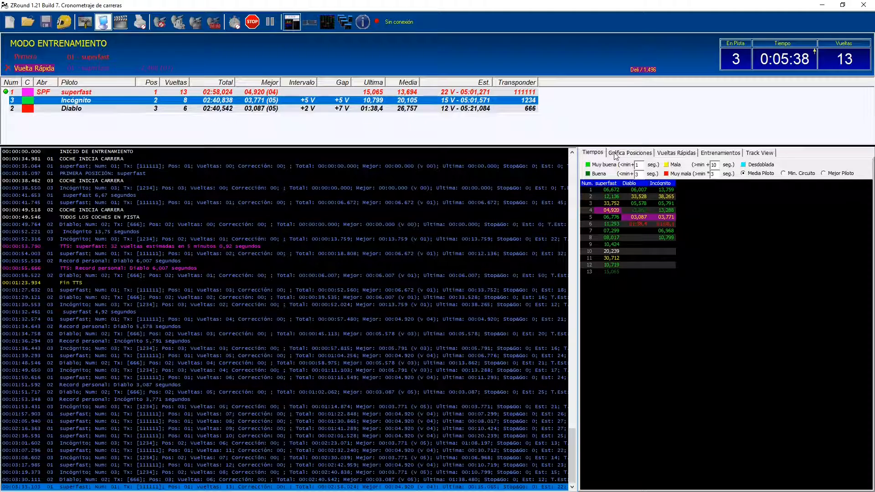
Step: Show the fast laps ranking for all time (Desde siempre) and look over the listed pilots
left_click(676, 155)
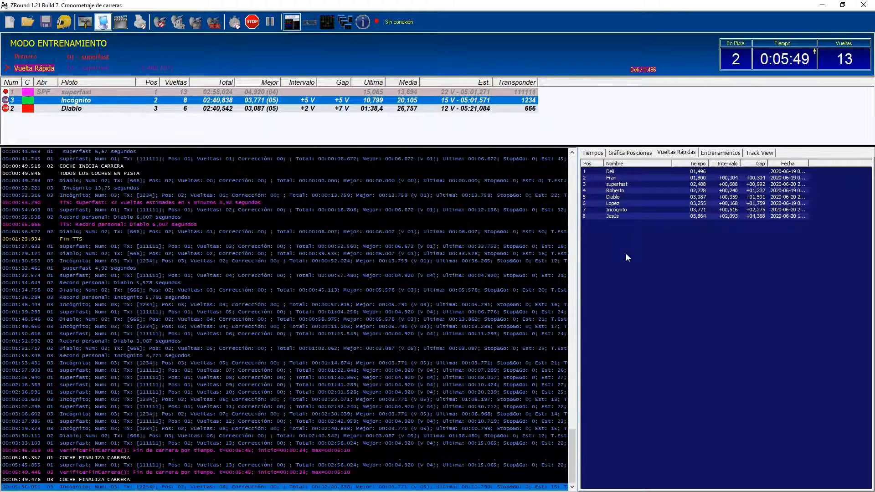
right_click(627, 229)
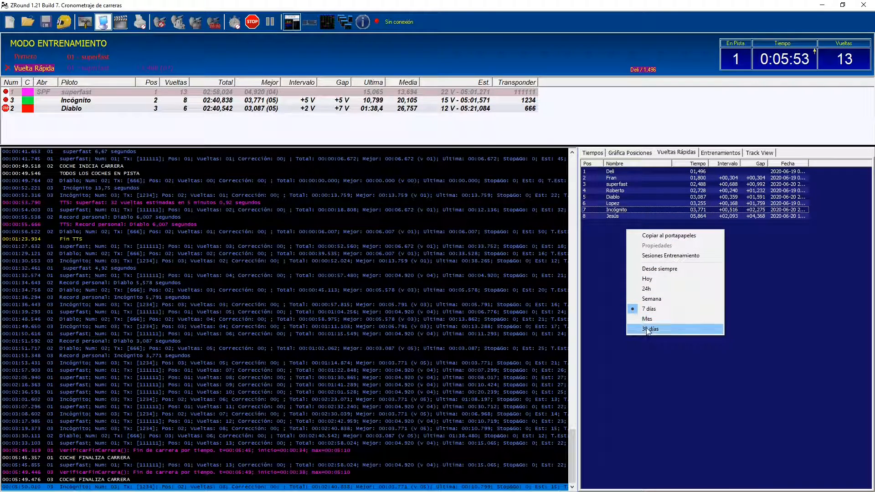
left_click(649, 269)
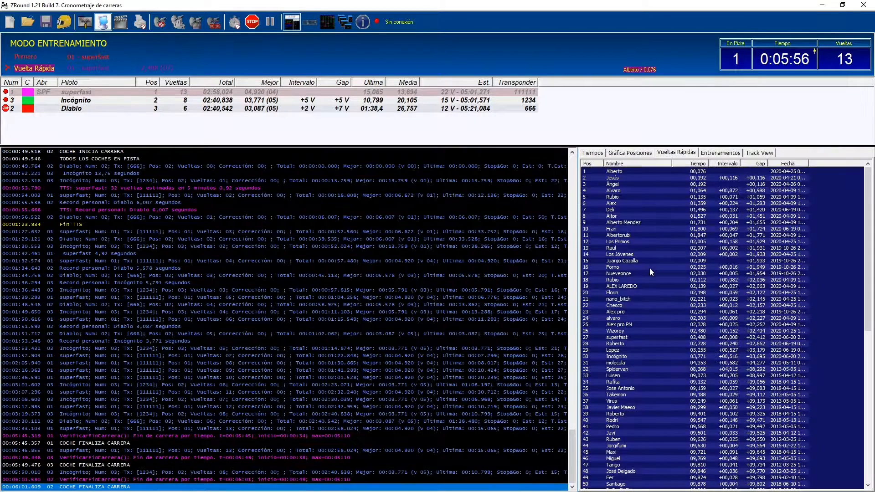
mouse_move(867, 217)
left_mouse_down()
mouse_move(866, 364)
mouse_move(867, 216)
left_mouse_up()
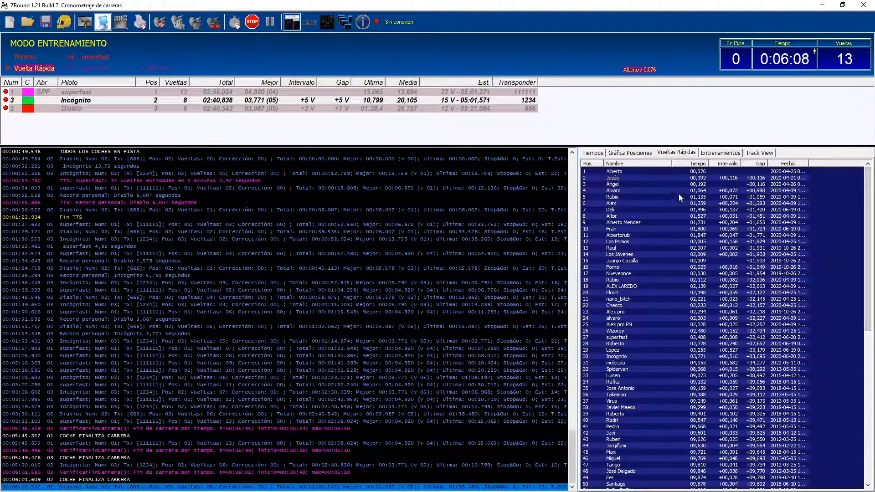
Step: Limit the fast laps ranking to today (Hoy) and review the other available periods
right_click(614, 172)
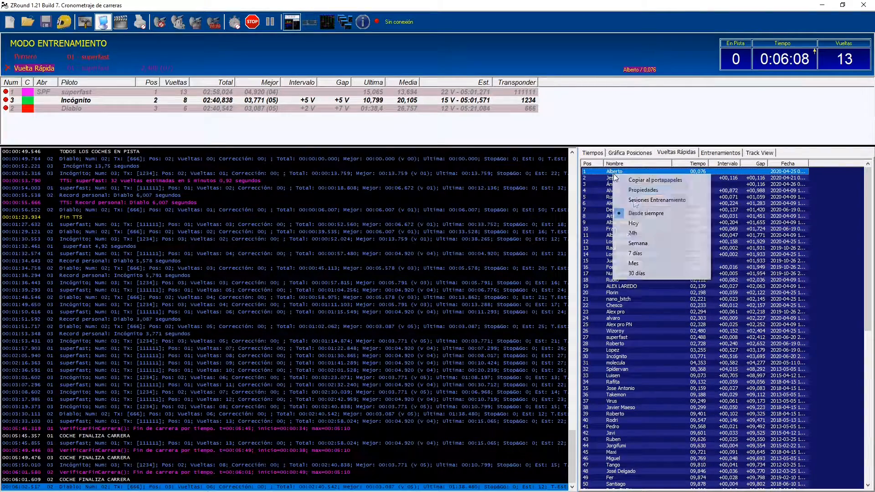
left_click(635, 226)
right_click(634, 225)
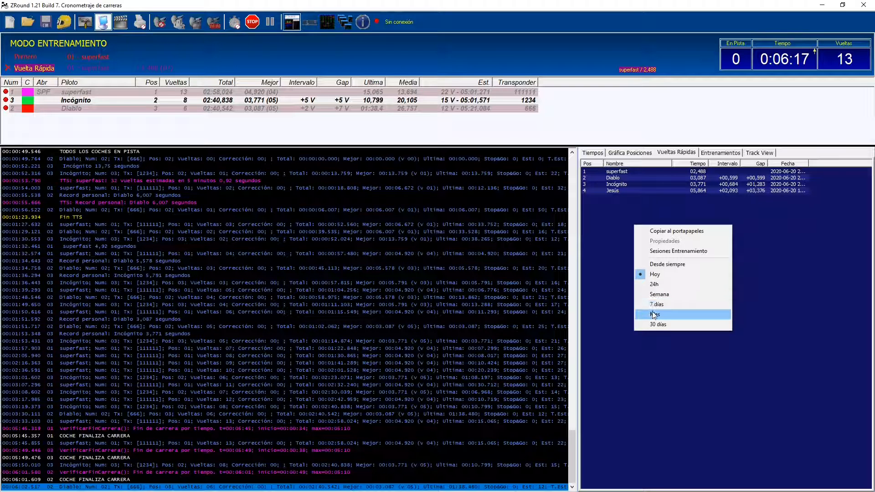
left_click(802, 256)
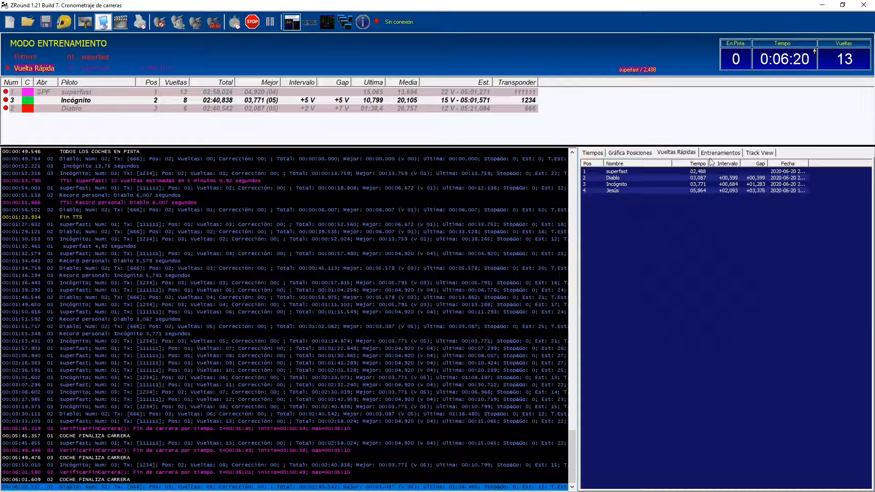
Step: Examine the training sessions ranking by duration, selecting Incógnito's entry in the 00:05:00 group
left_click(712, 154)
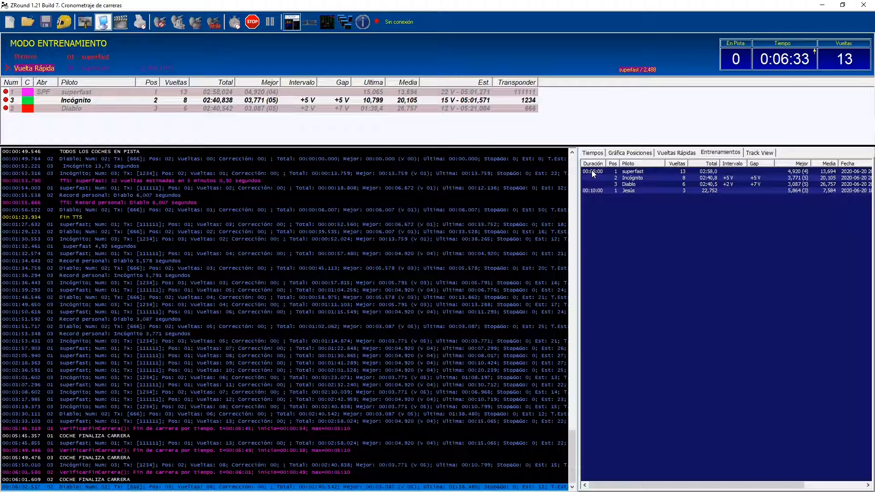
left_click(615, 173)
left_click(627, 179)
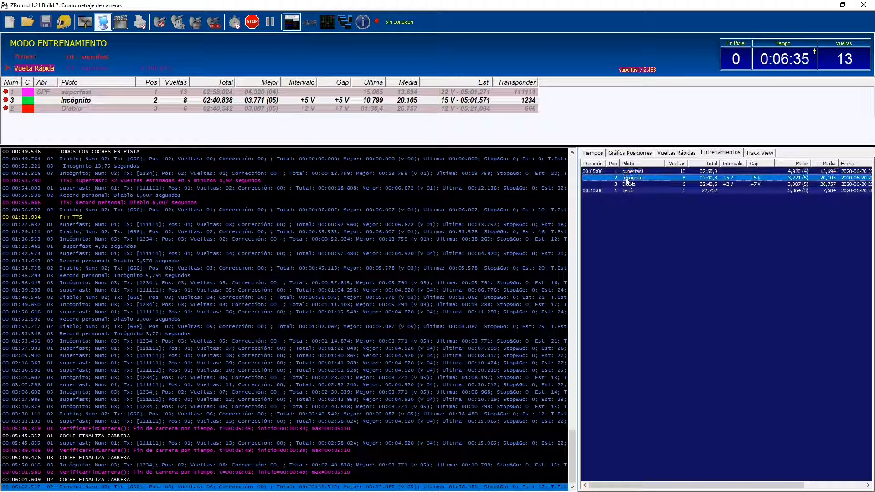
Step: Examine the entries of Diablo and superfast in the training ranking's 00:05:00 group
left_click(627, 186)
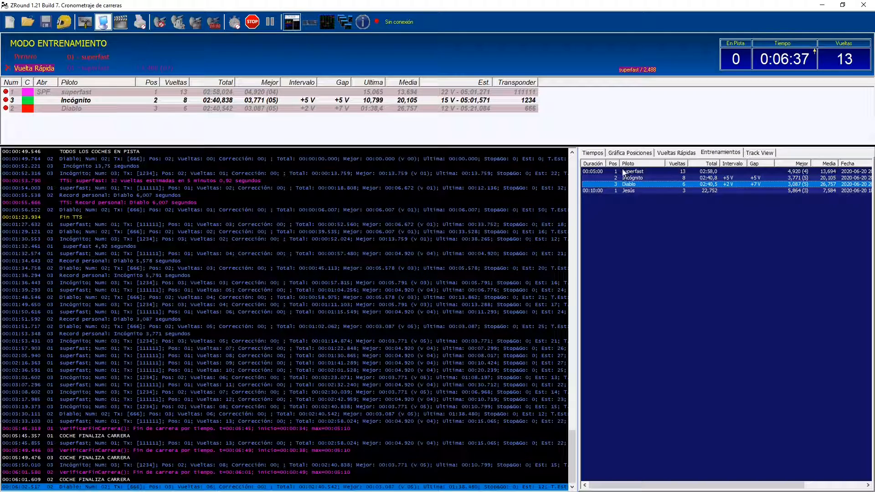
left_click(624, 173)
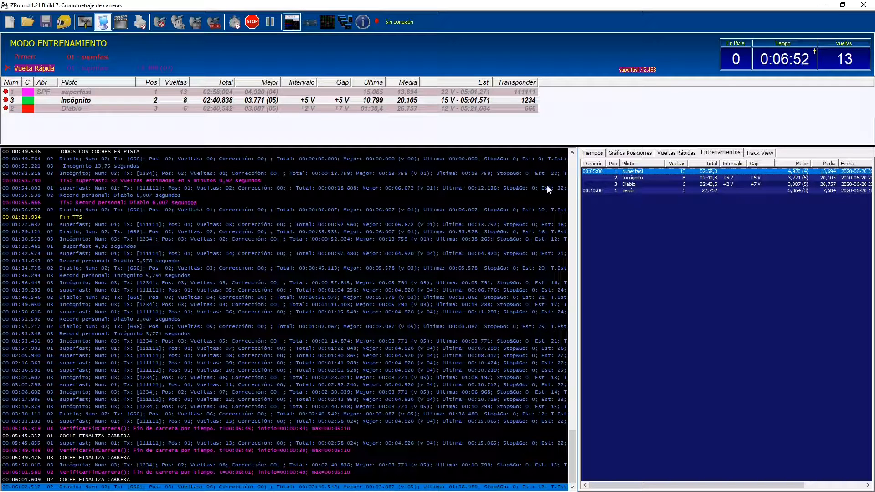
Step: Set the threshold for bad laps (Mala) to 10 seconds in the lap times view and check superfast's laps
left_click(593, 153)
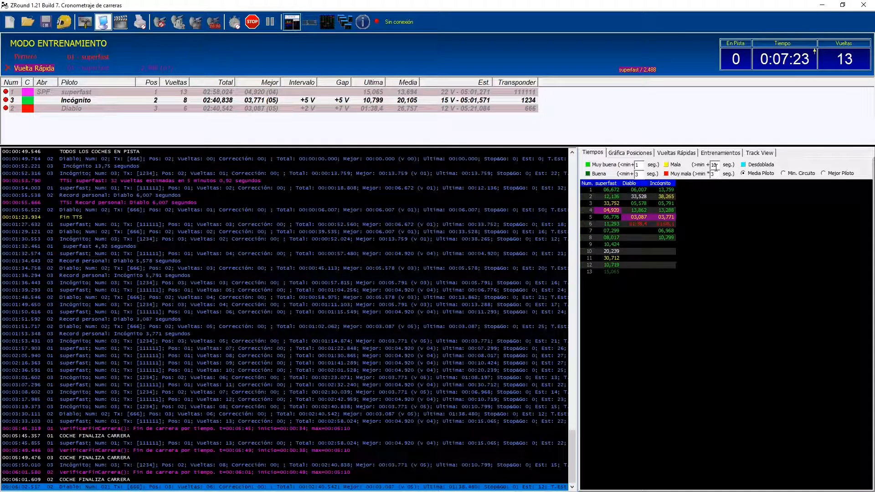
key("BackSpace")
double_click(714, 165)
type("10")
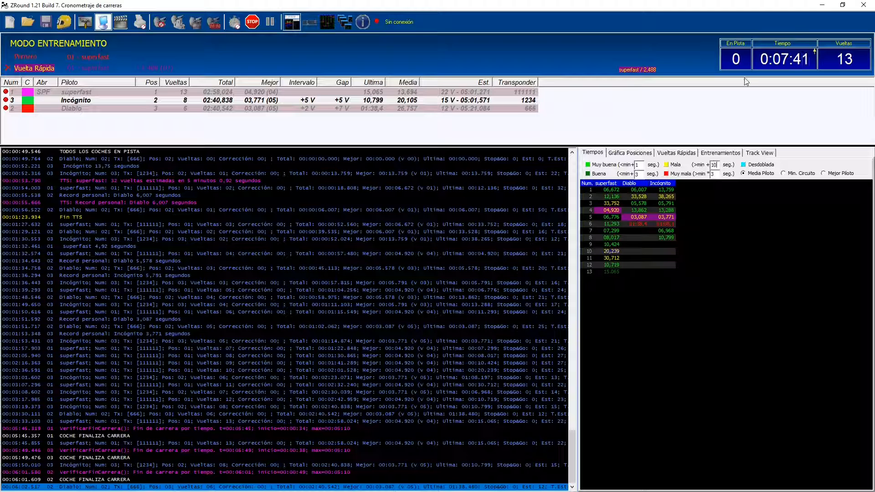
left_click(611, 253)
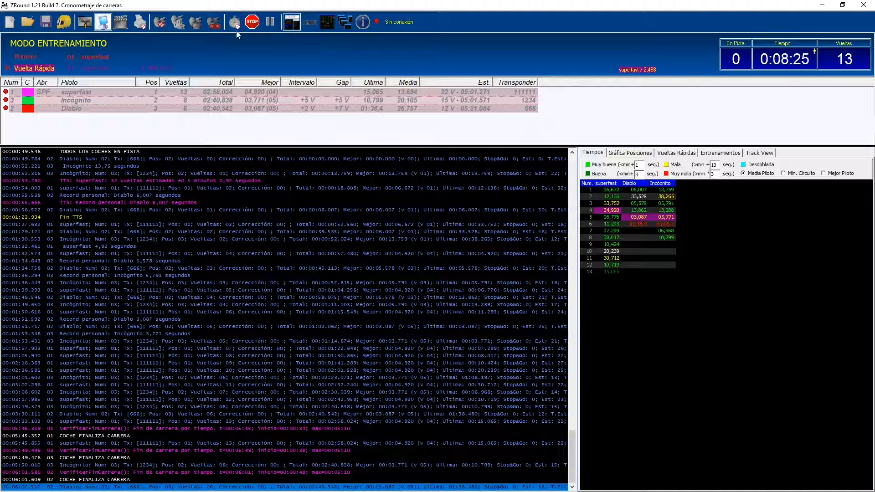
Step: Display the session's race settings and review the fast laps and training rankings during the new session
left_click(310, 22)
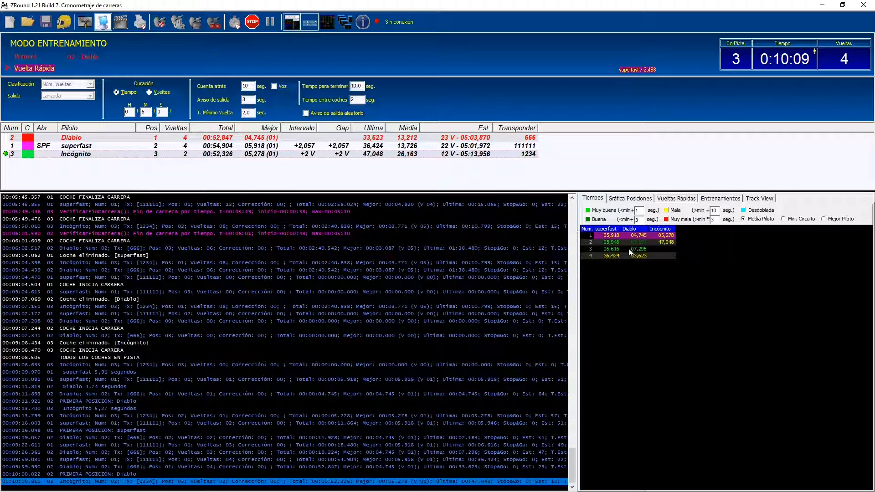
left_click(677, 199)
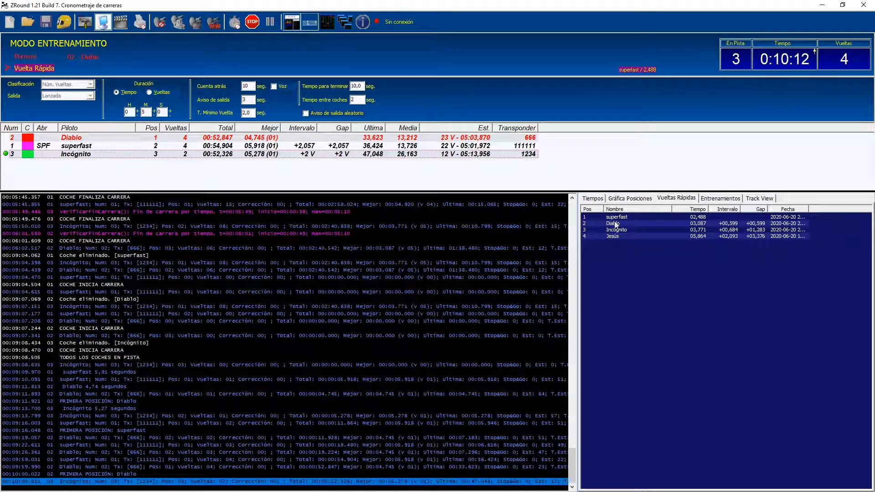
right_click(614, 272)
left_click(680, 228)
left_click(721, 198)
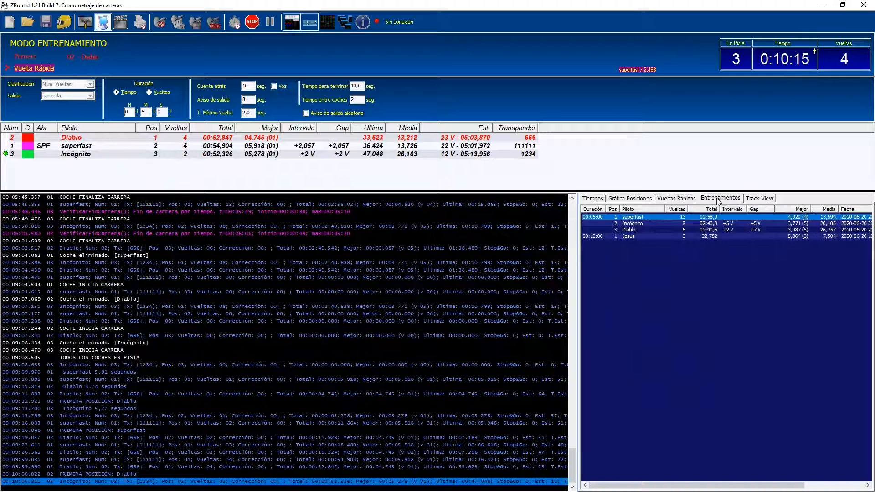
left_click(625, 261)
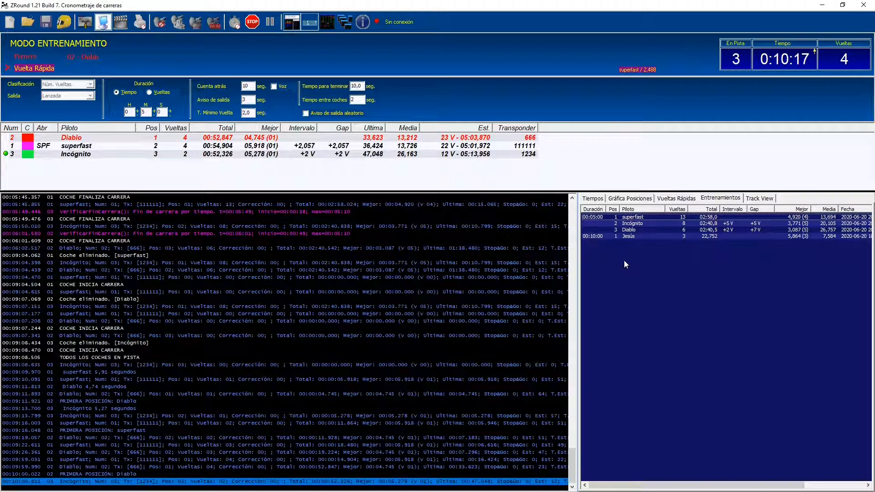
left_click(270, 177)
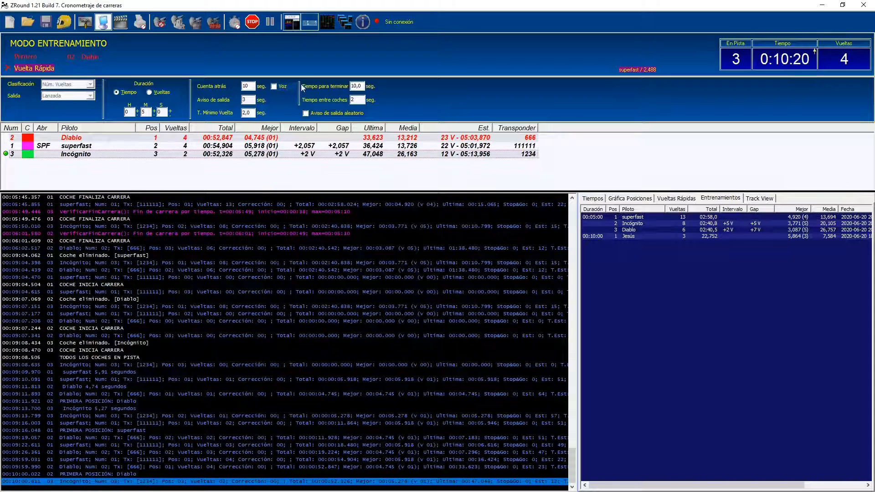
Step: Open the sessions panel (Panel de sesiones) and examine superfast's earlier sessions
left_click(345, 23)
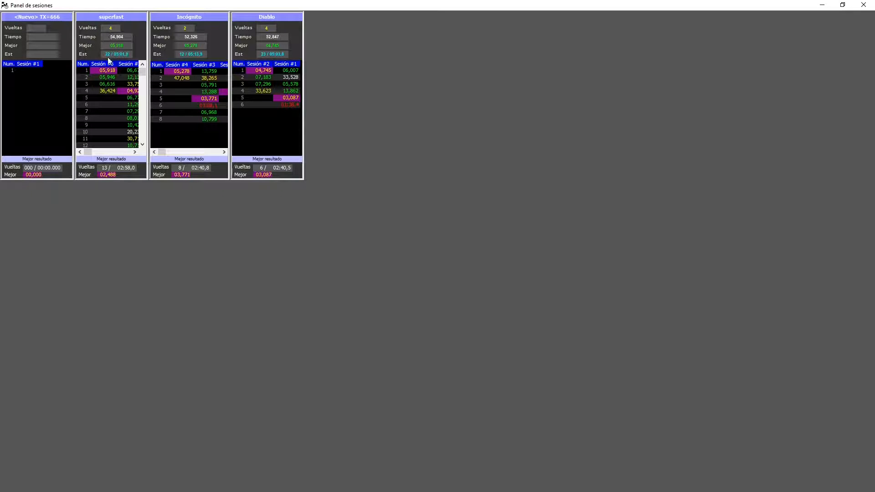
left_click(88, 151)
left_click_drag(89, 154, 115, 153)
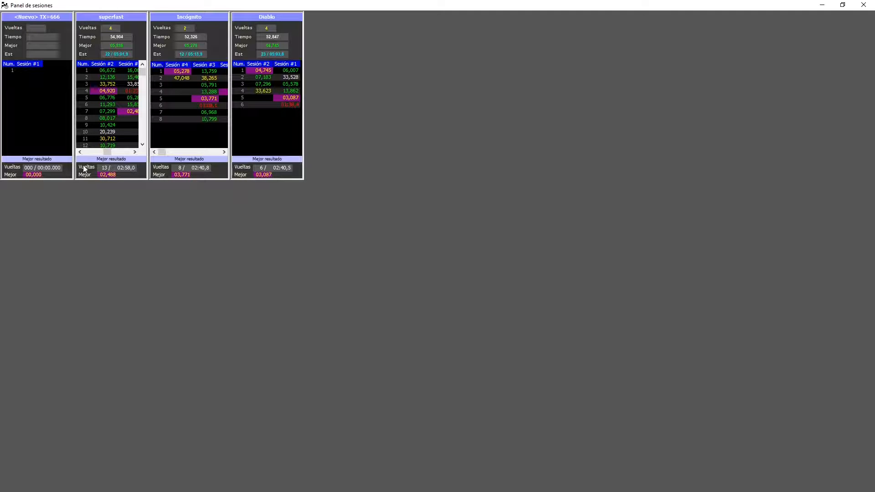
Step: View Incógnito's detailed session list in a floating window, then close it and the sessions panel
double_click(183, 17)
left_click_drag(248, 18, 285, 181)
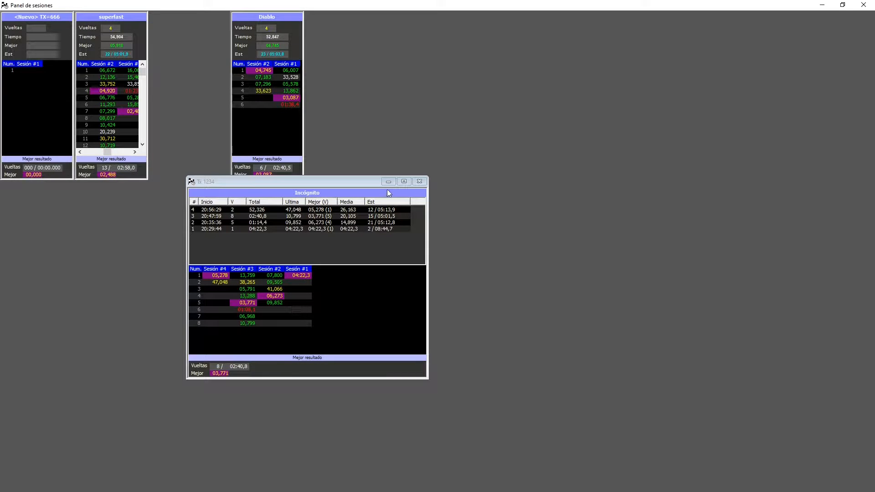
left_click(420, 182)
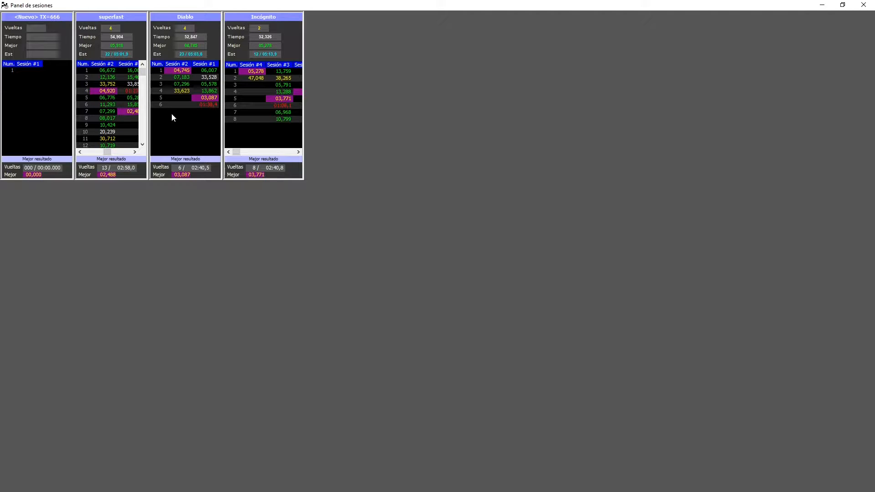
left_click(864, 5)
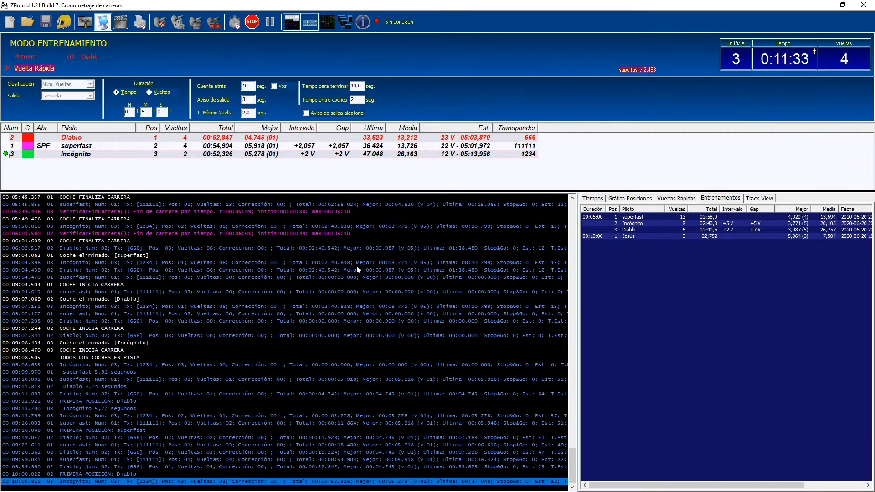